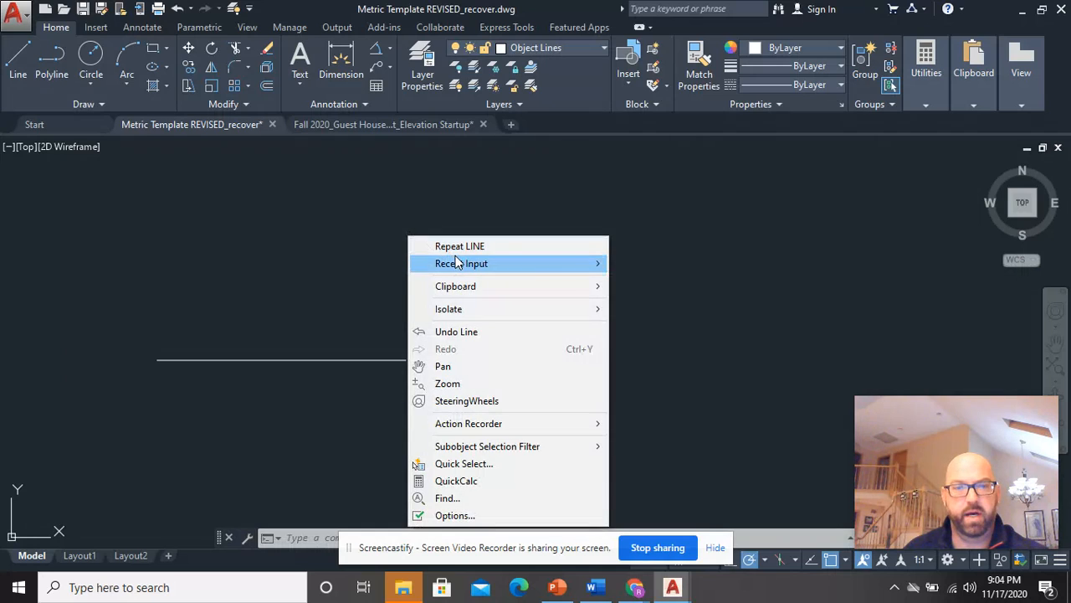
Draw a single diagonal line about 29 units long at about 45°, above the gap between the horizontal and vertical lines.
click(448, 243)
click(435, 290)
click(545, 179)
right_click(746, 242)
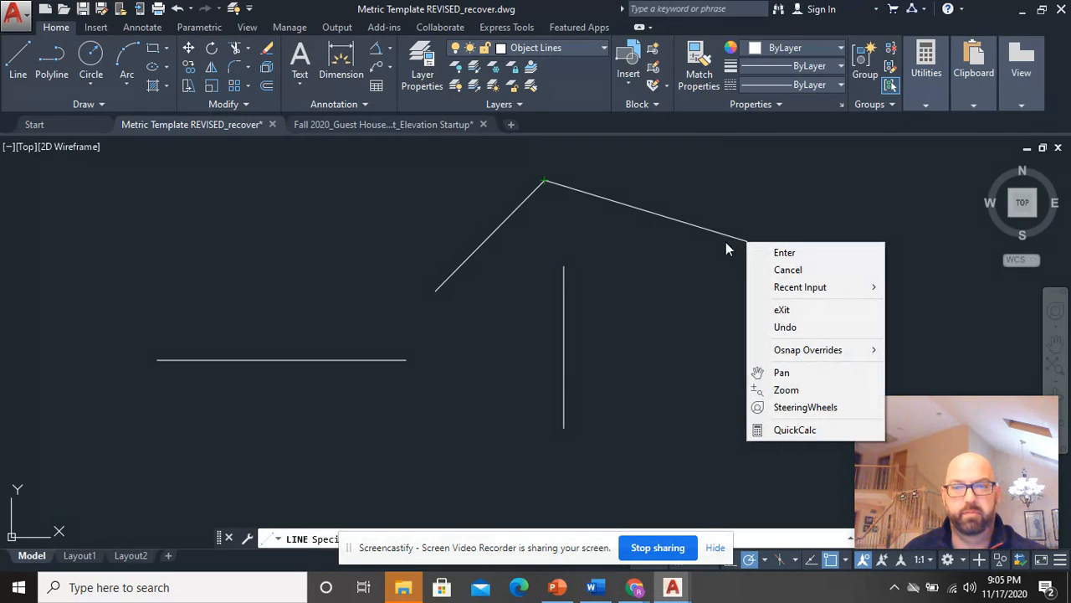
click(785, 252)
Draw a circle with a radius of about 11.7 units to the right of the diagonal line.
click(90, 55)
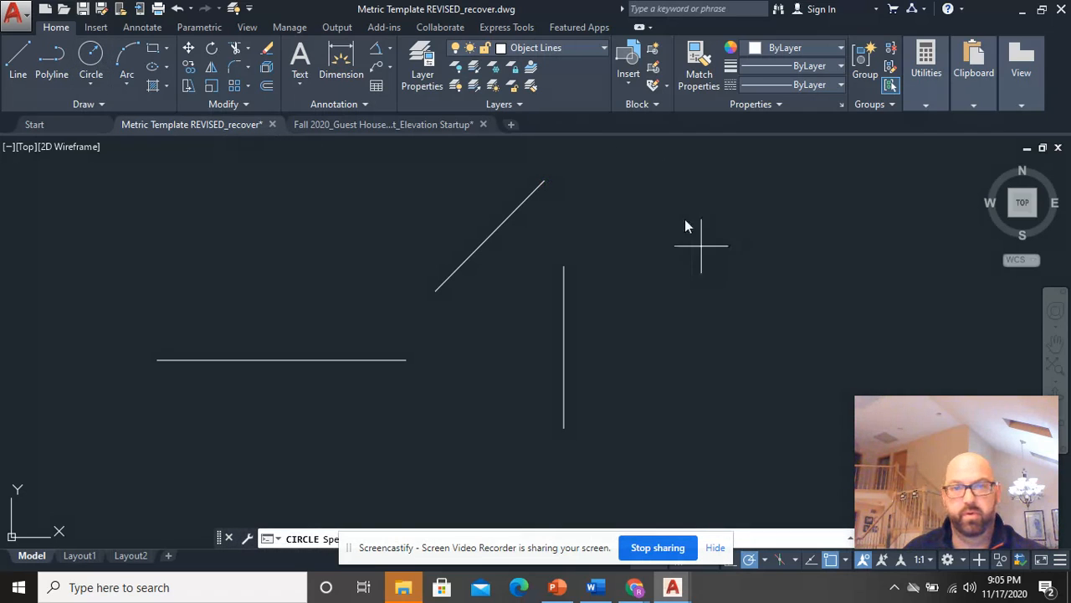
click(705, 256)
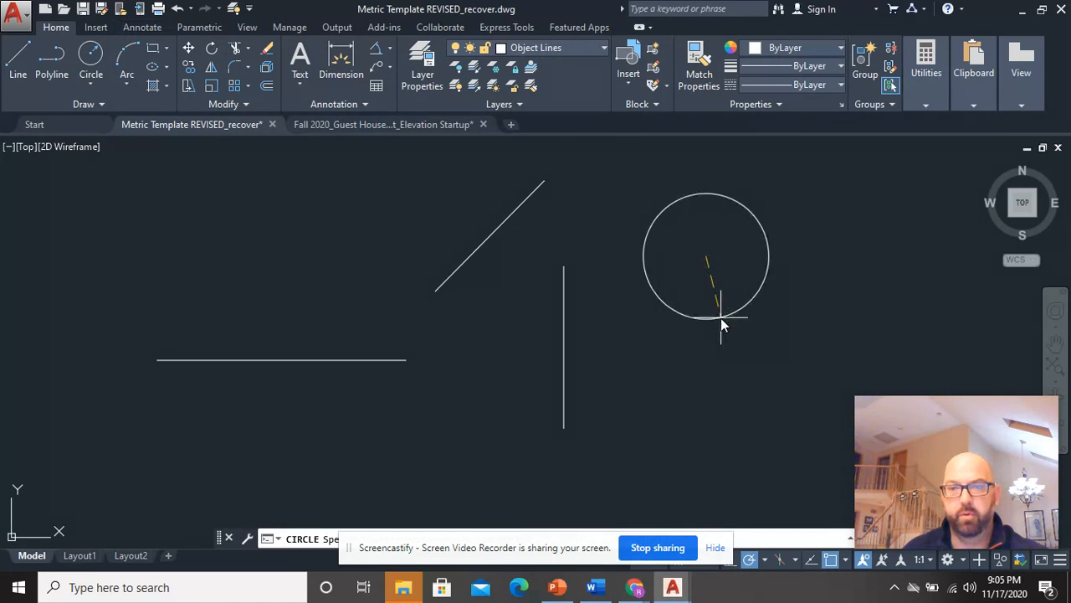
click(721, 318)
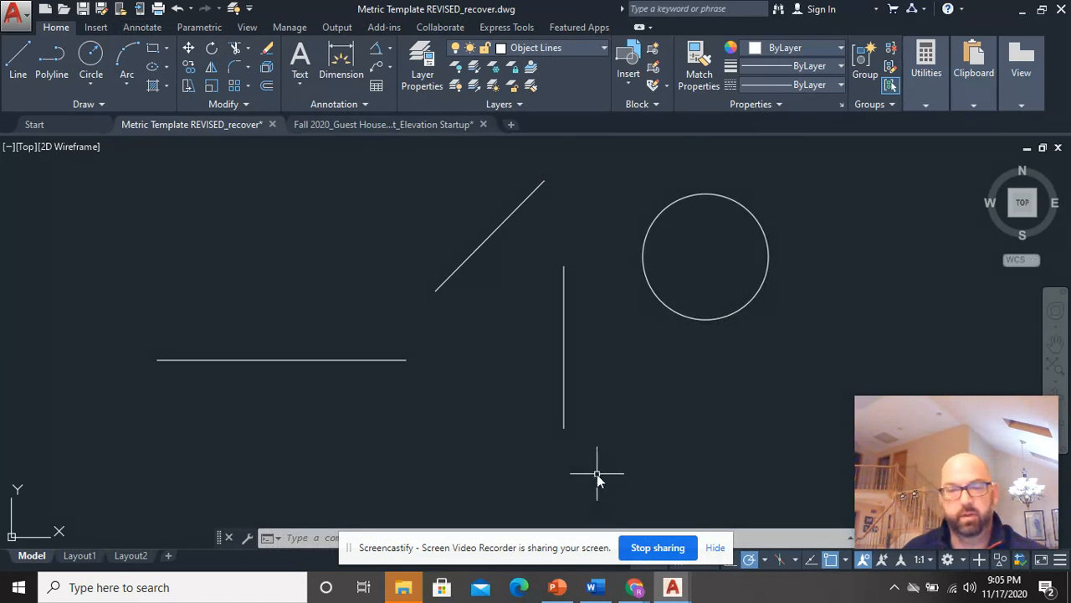
Draw a three-point arc with a radius of about 24.7 units above the horizontal line and uncover the command line.
click(127, 57)
click(70, 240)
click(172, 179)
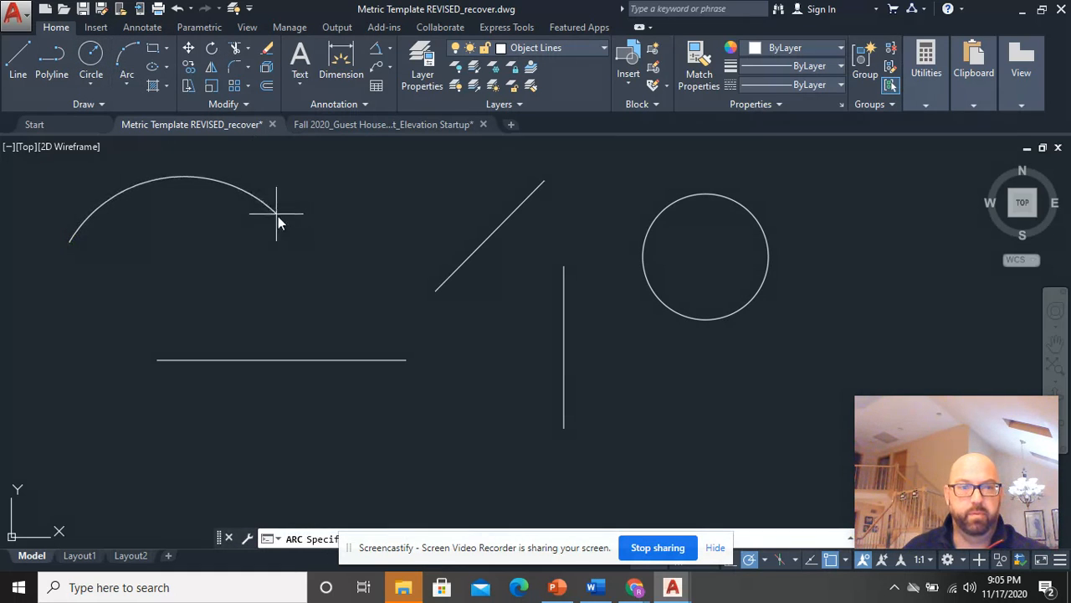
click(279, 216)
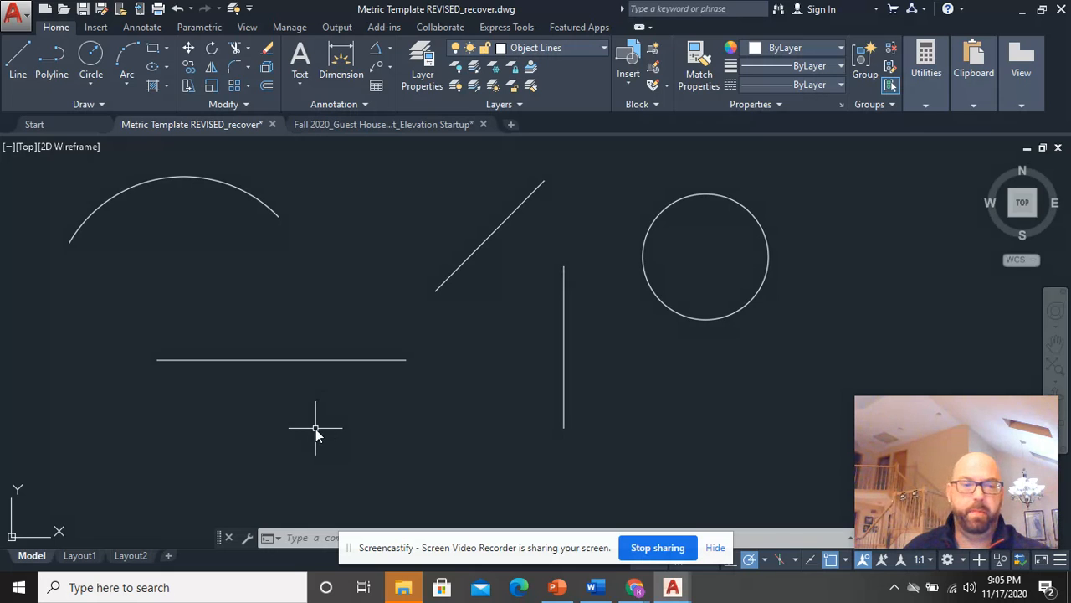
drag(453, 546, 456, 567)
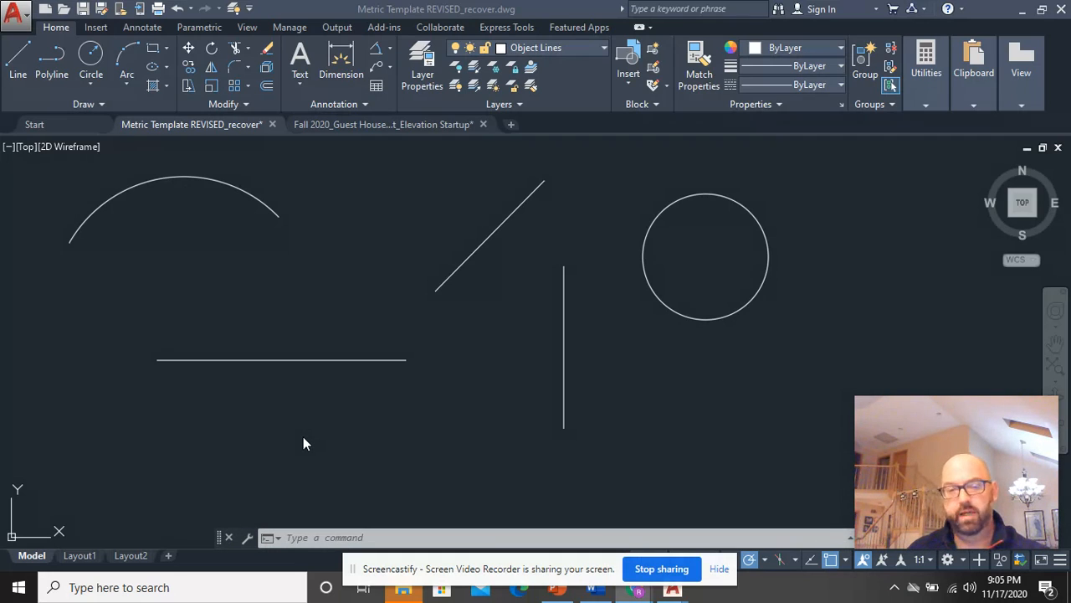
Use LIST on the horizontal line to read its length, angle and endpoint coordinates.
click(355, 421)
click(313, 296)
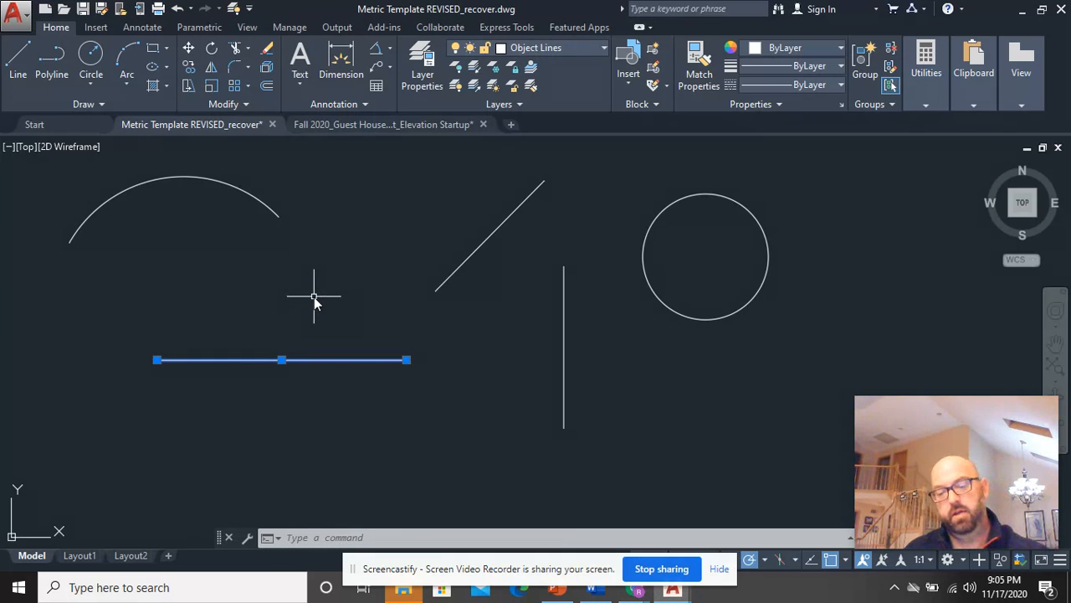
text(L)
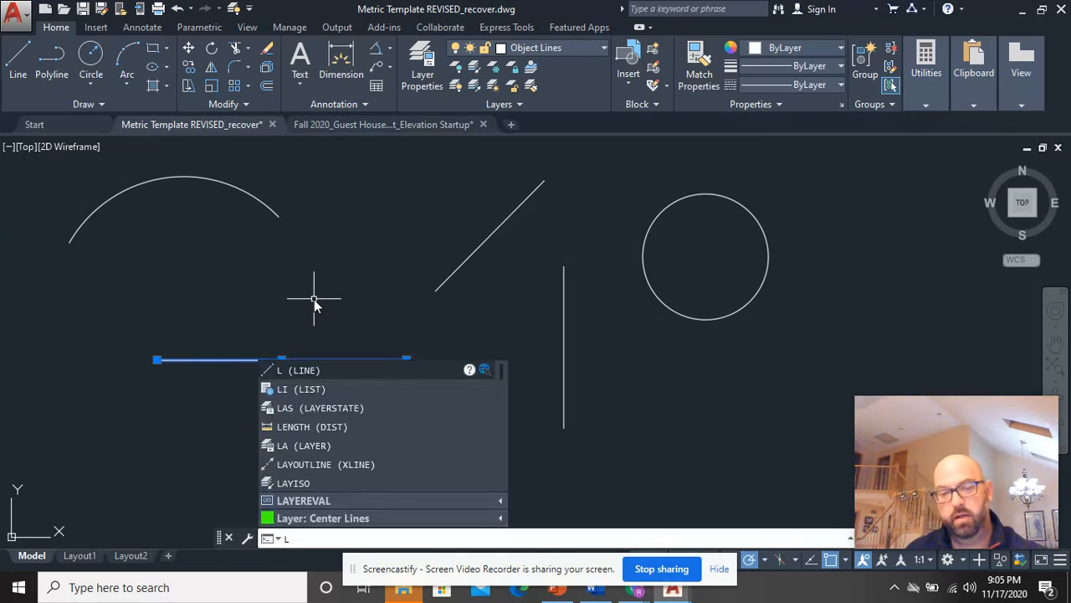
text(I)
key(Return)
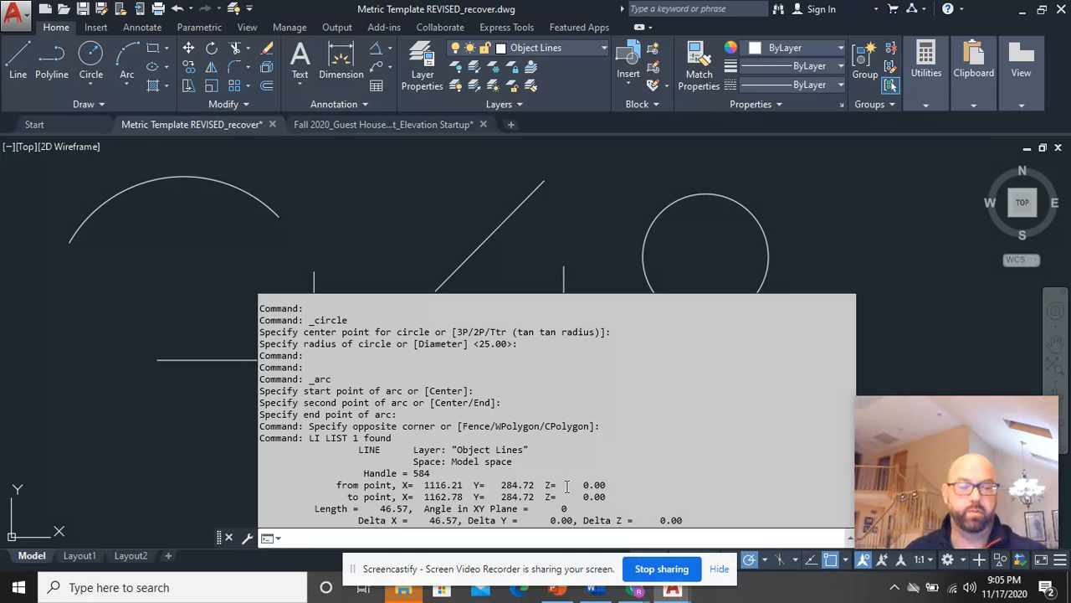
key(F2)
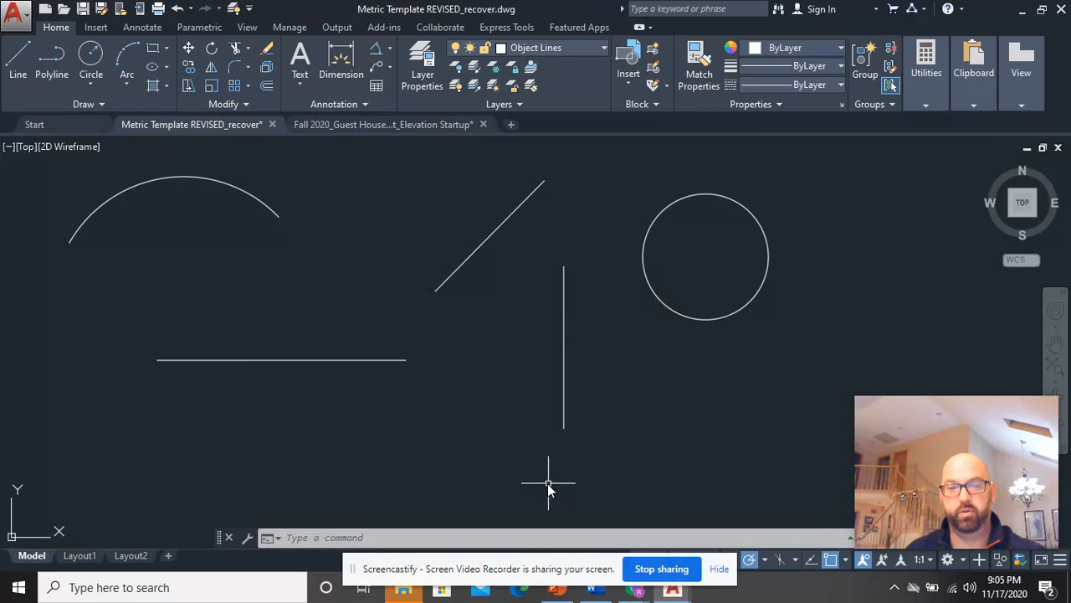
Preselect the horizontal line and run LIST on it again.
click(413, 468)
click(247, 314)
text(LIST)
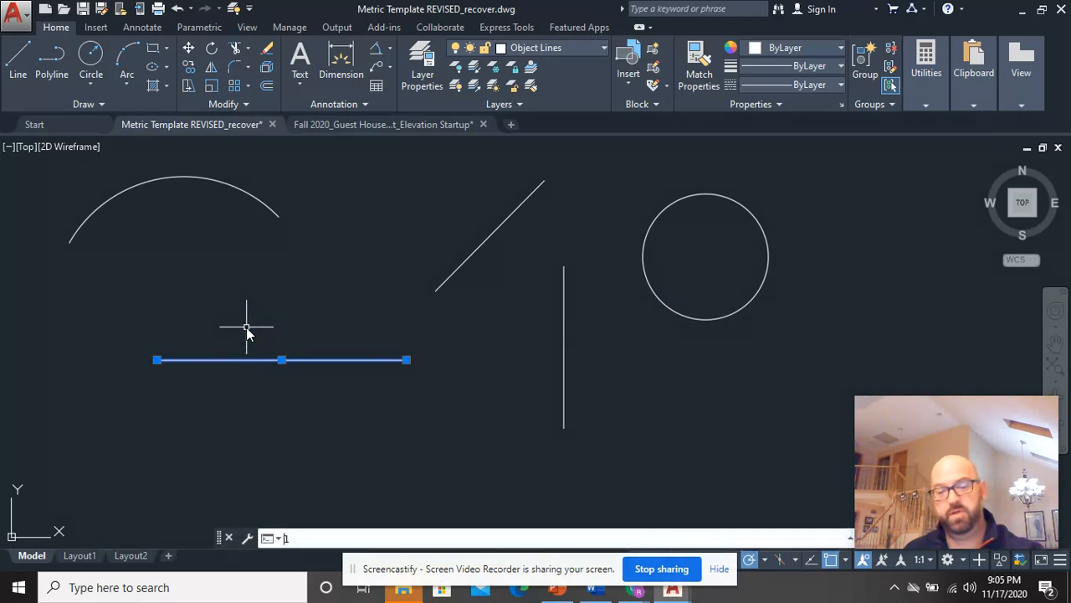
key(Return)
key(F2)
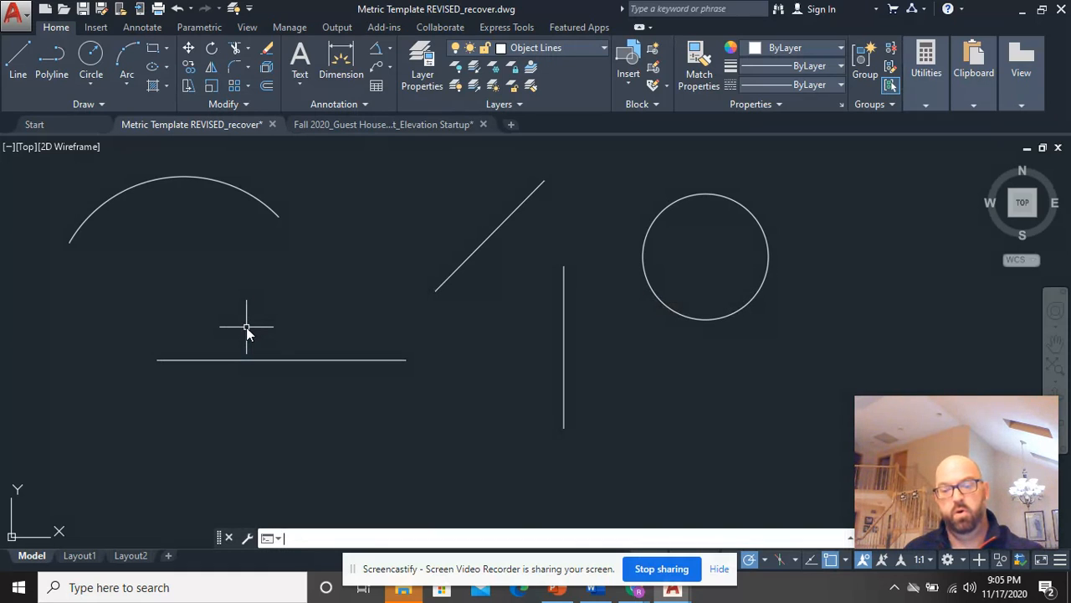
Start LIST before picking the horizontal line, and review the line's properties.
text(LIST)
key(Return)
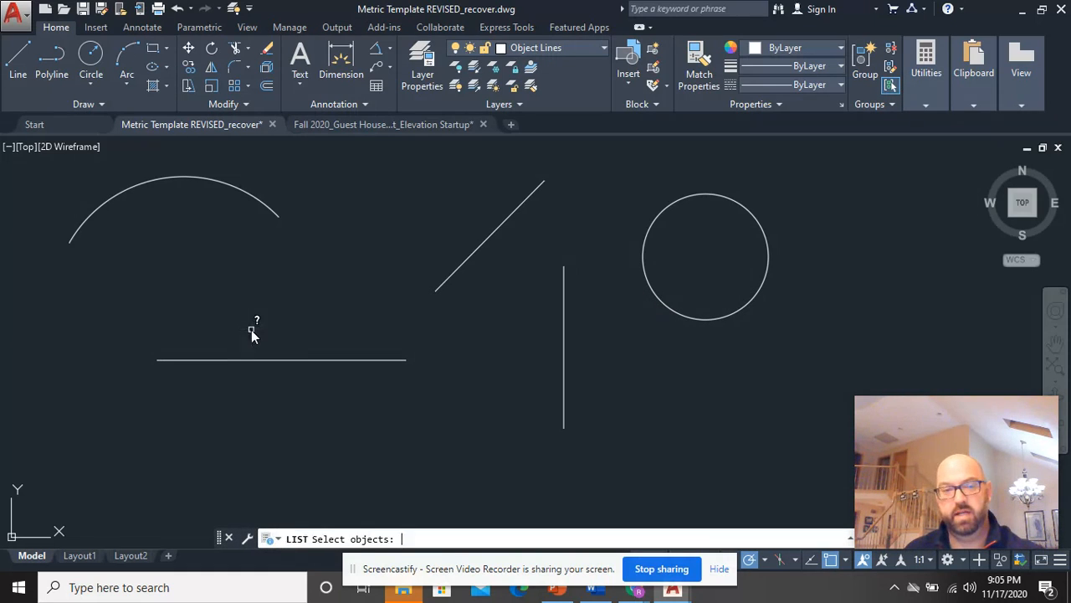
click(387, 389)
click(326, 336)
key(Return)
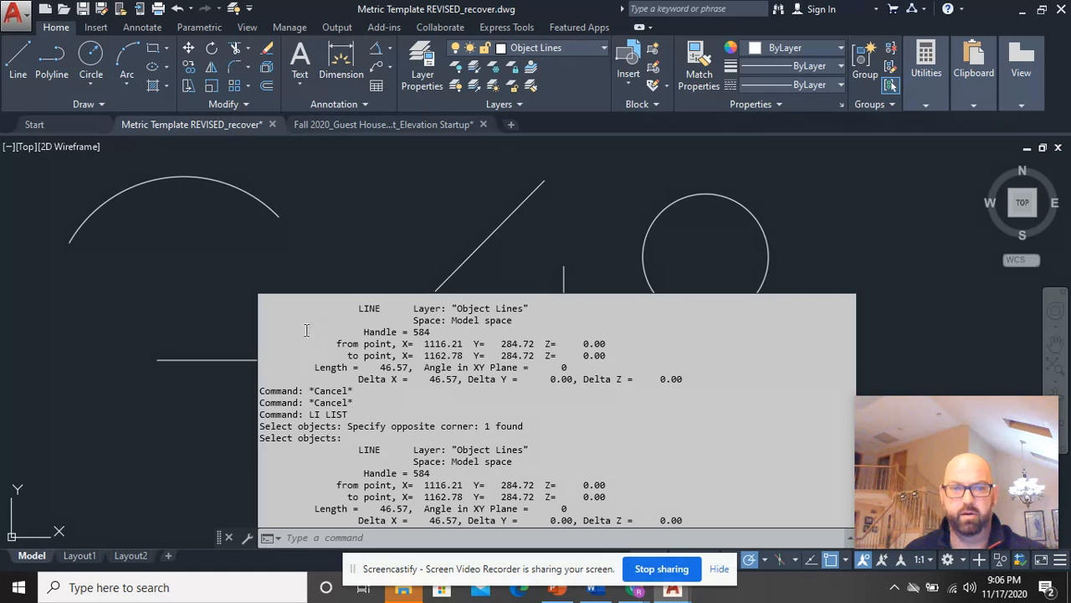
click(167, 399)
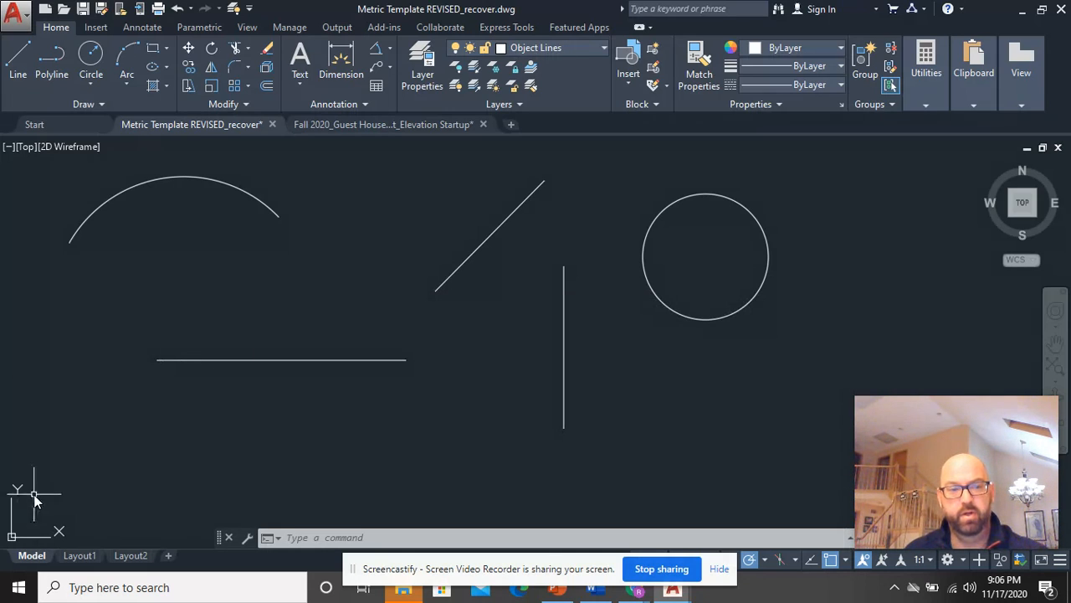
List the properties of the upper diagonal line to check its length and angle.
text(li)
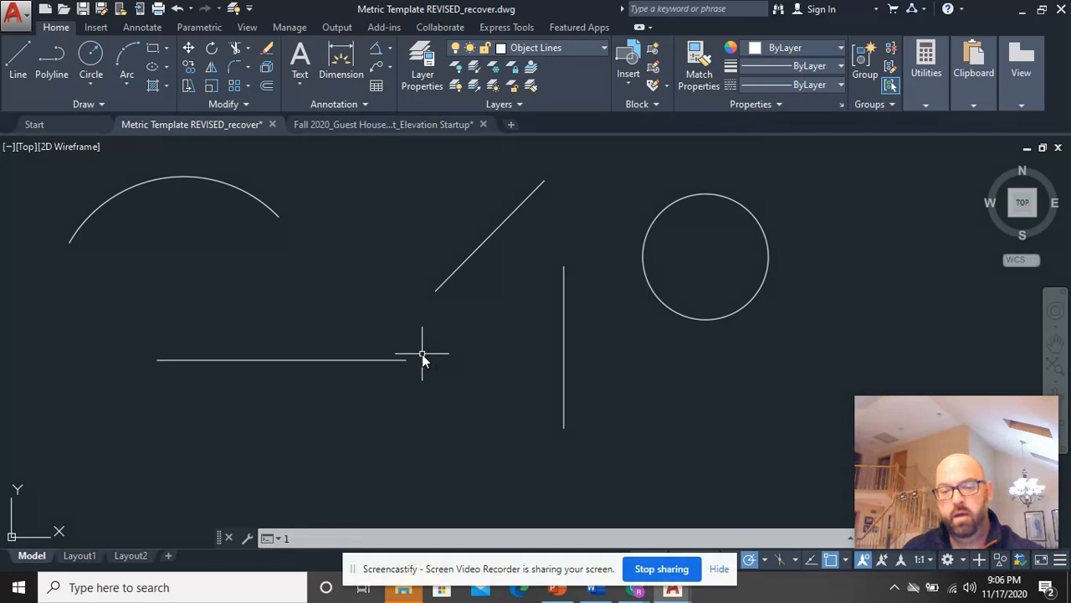
key(Return)
click(481, 327)
click(431, 253)
key(Return)
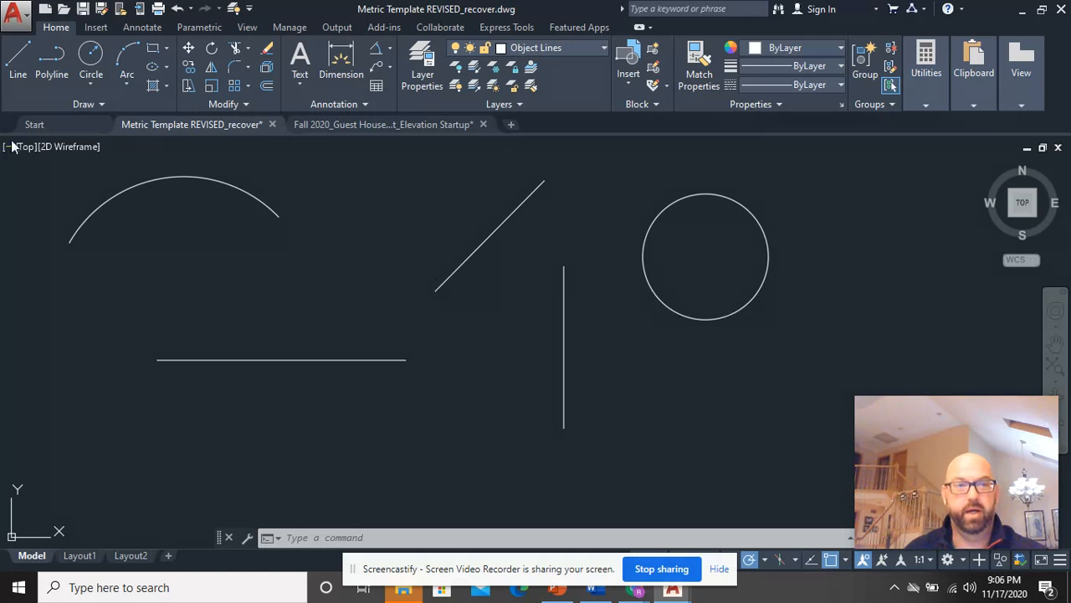
Draw a shallow sloping line about 32 units long at about 22° below the horizontal line.
click(17, 62)
click(316, 473)
click(477, 409)
right_click(620, 360)
click(622, 367)
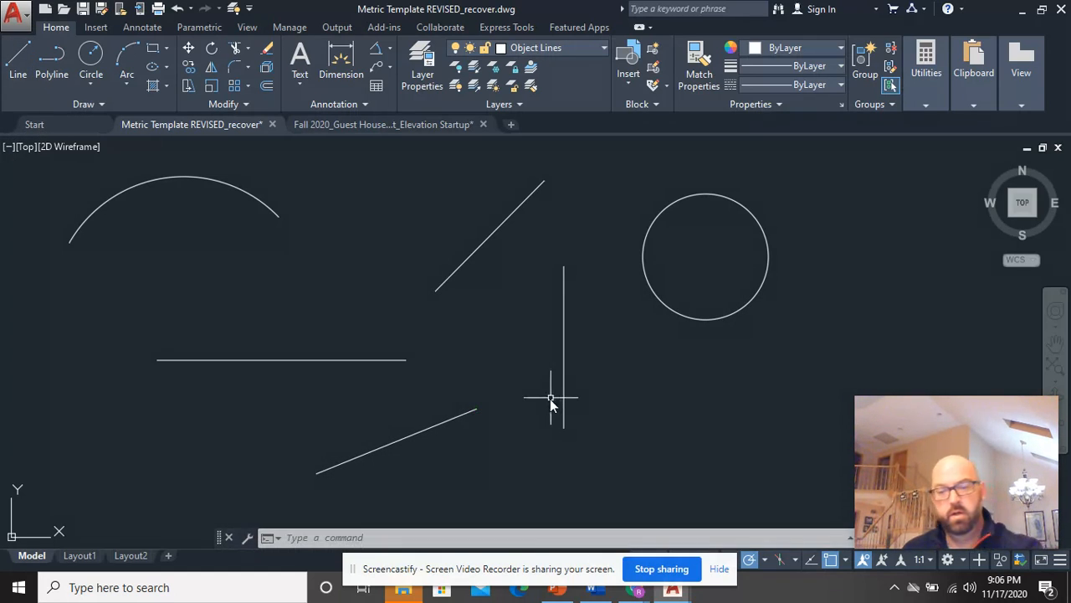
List the properties of the lower sloping line to read its length and angle.
text(li)
key(Return)
click(546, 431)
click(400, 422)
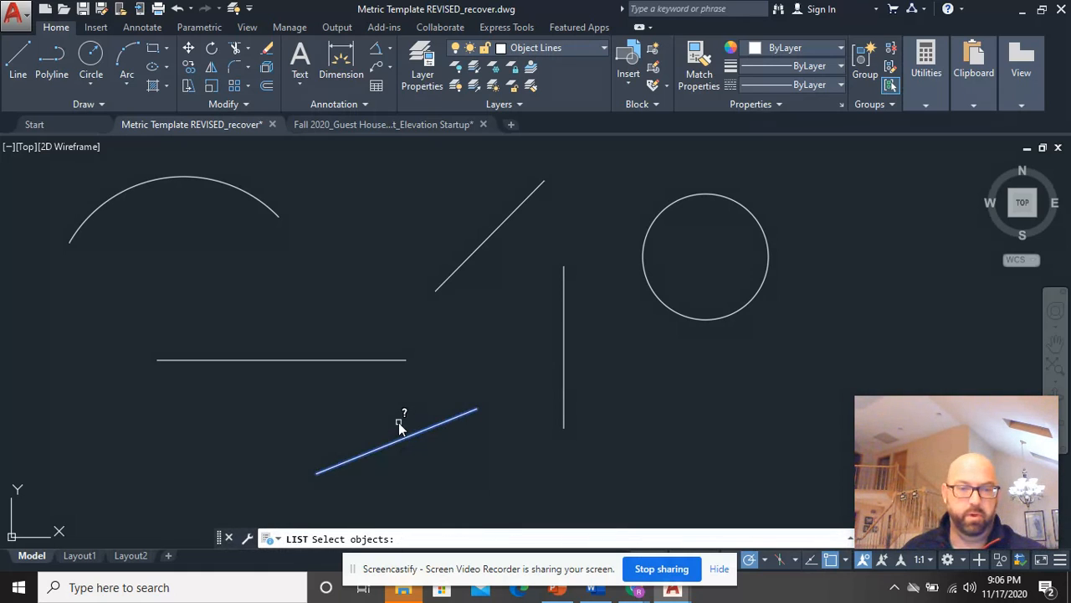
key(Return)
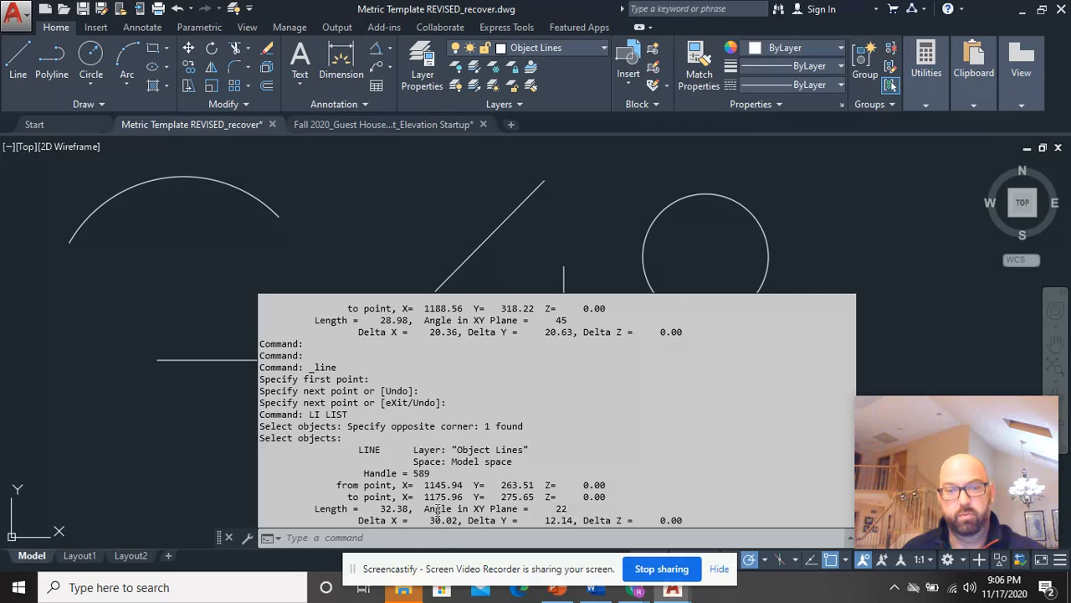
click(208, 442)
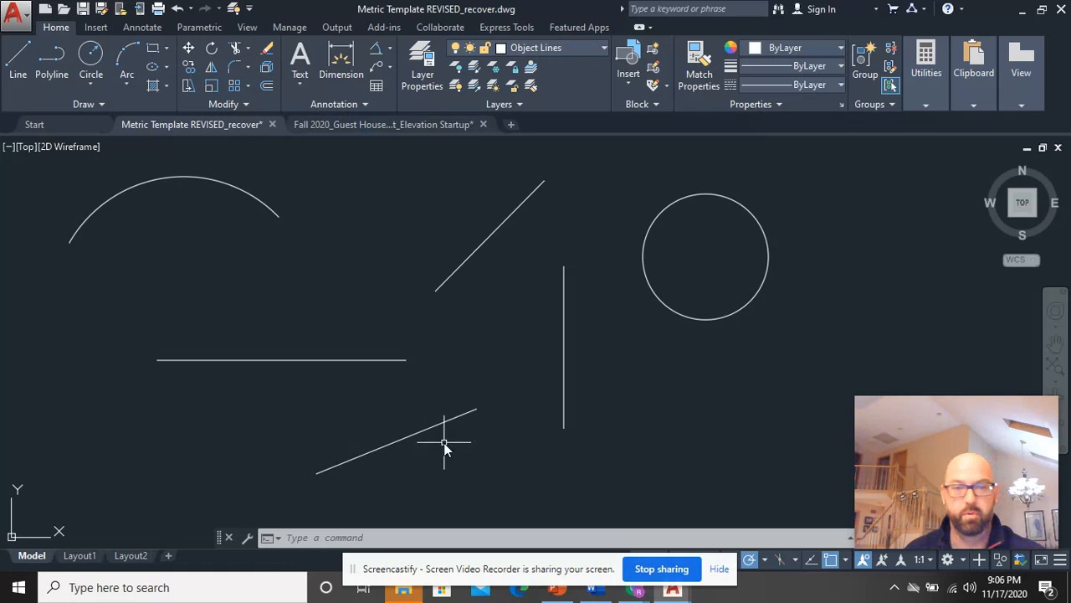
List the properties of the vertical line to read its length and angle.
drag(593, 437, 494, 379)
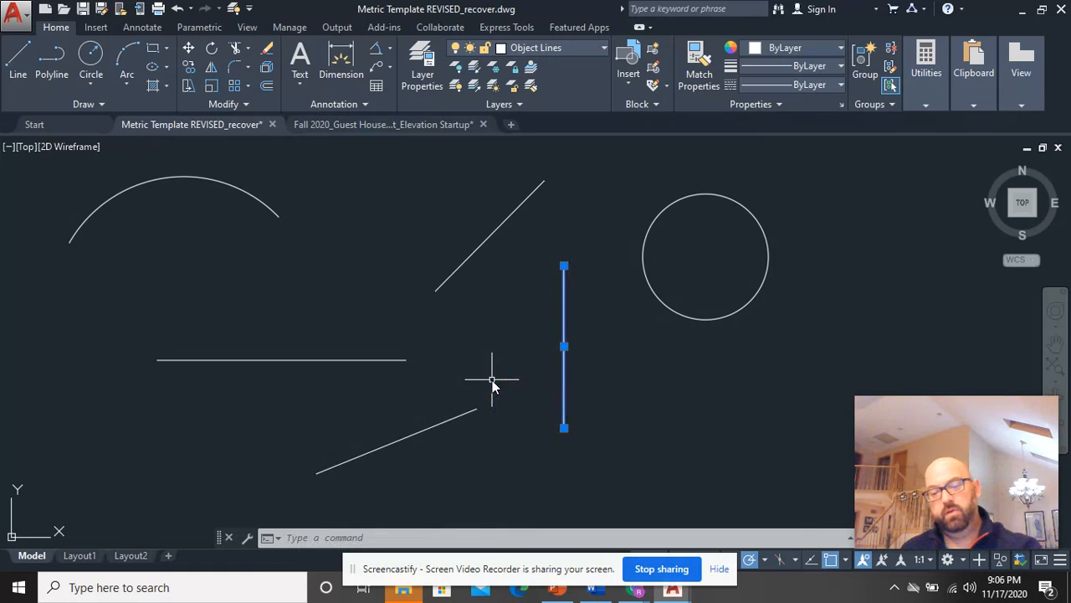
text(LIST)
key(Return)
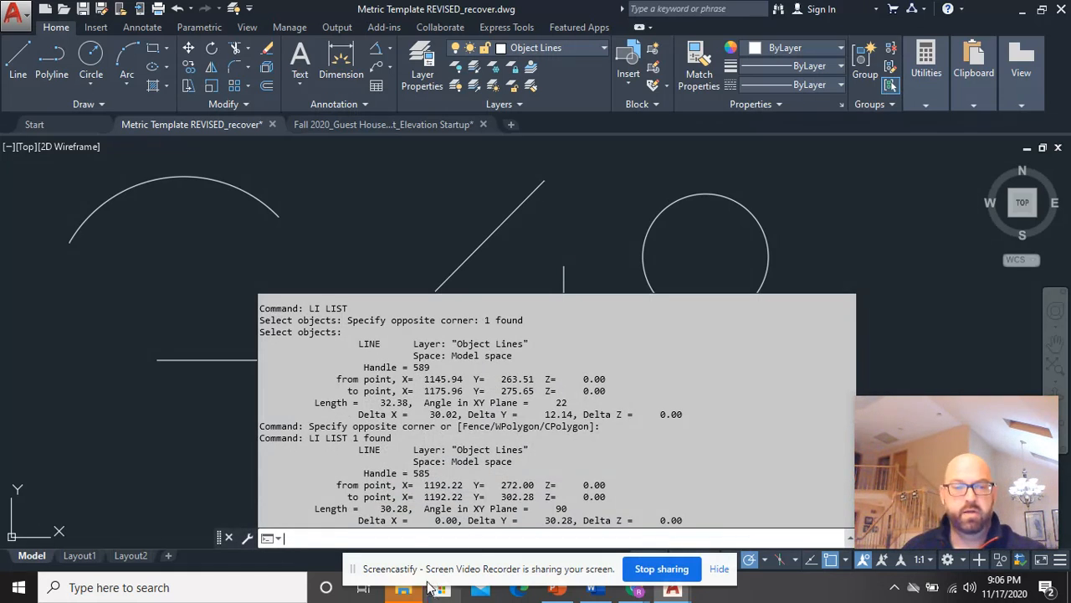
key(F2)
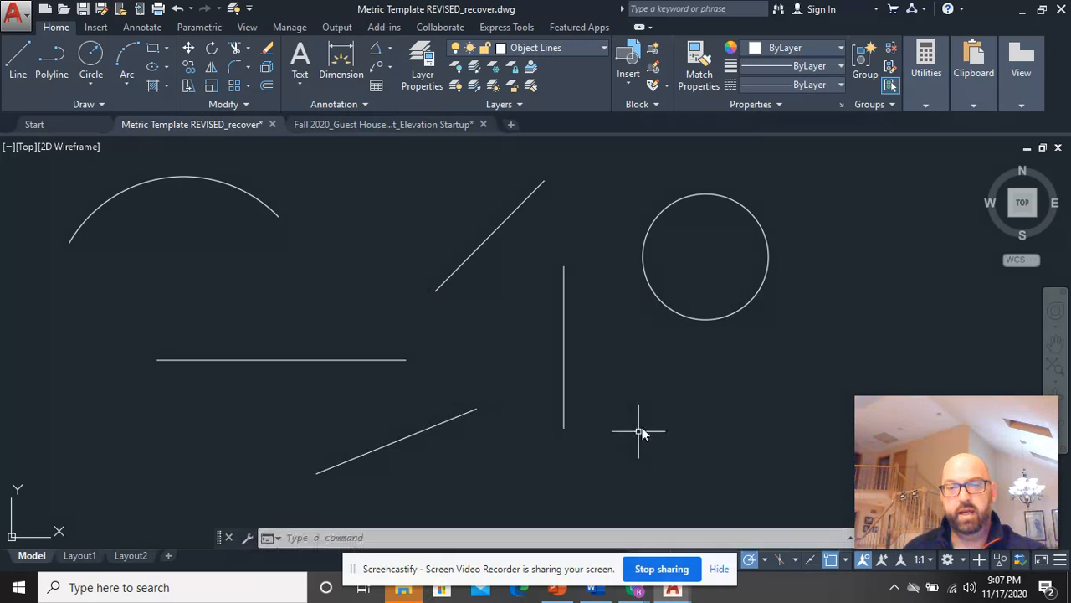
Repeat LIST on the circle and highlight its area in the listed properties.
click(729, 361)
click(701, 312)
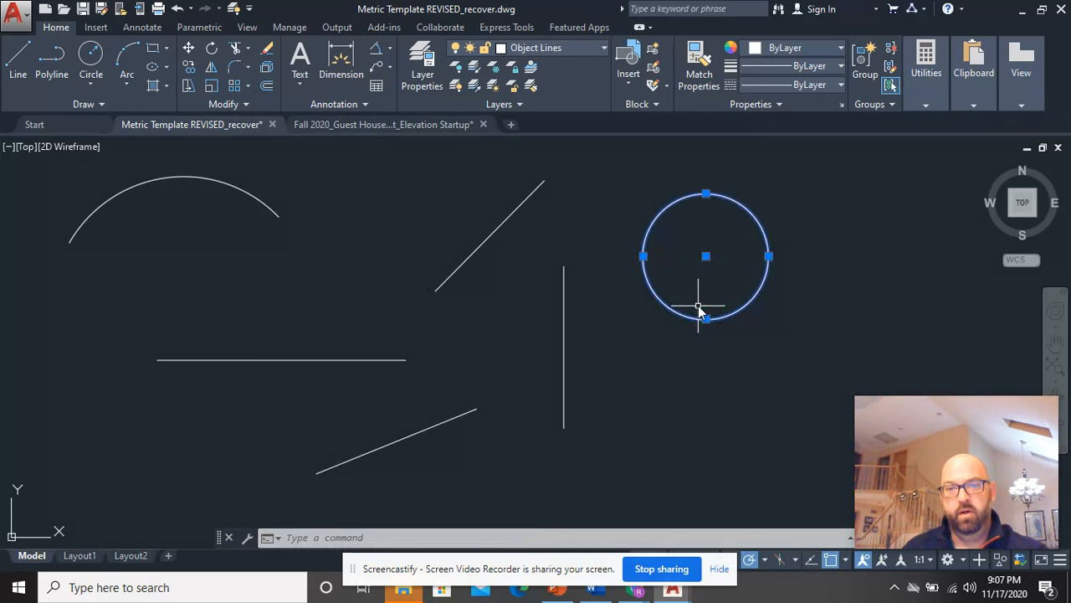
right_click(699, 307)
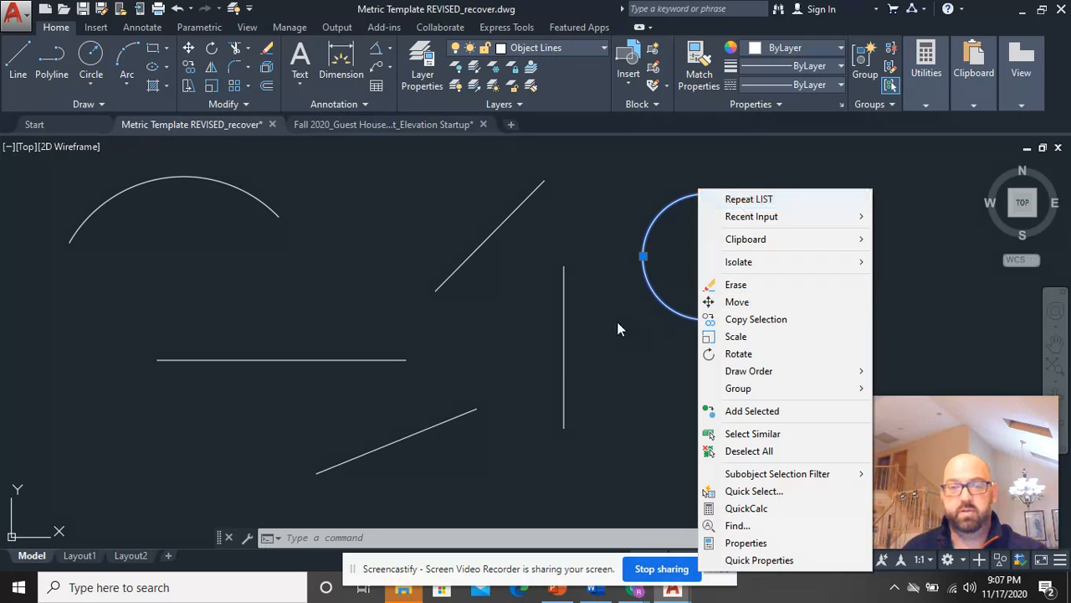
click(777, 201)
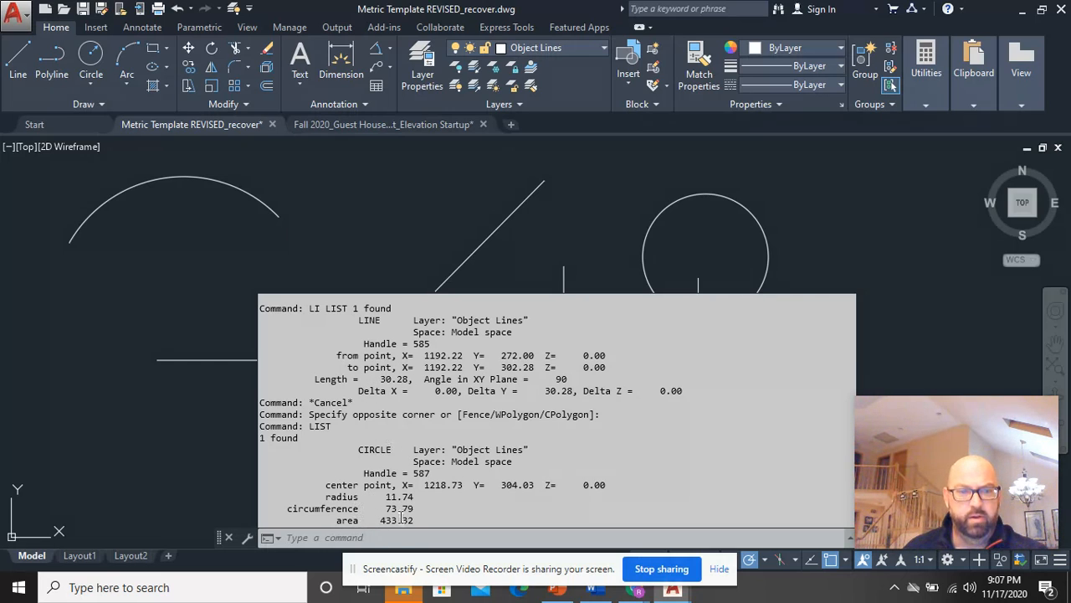
drag(332, 519, 417, 521)
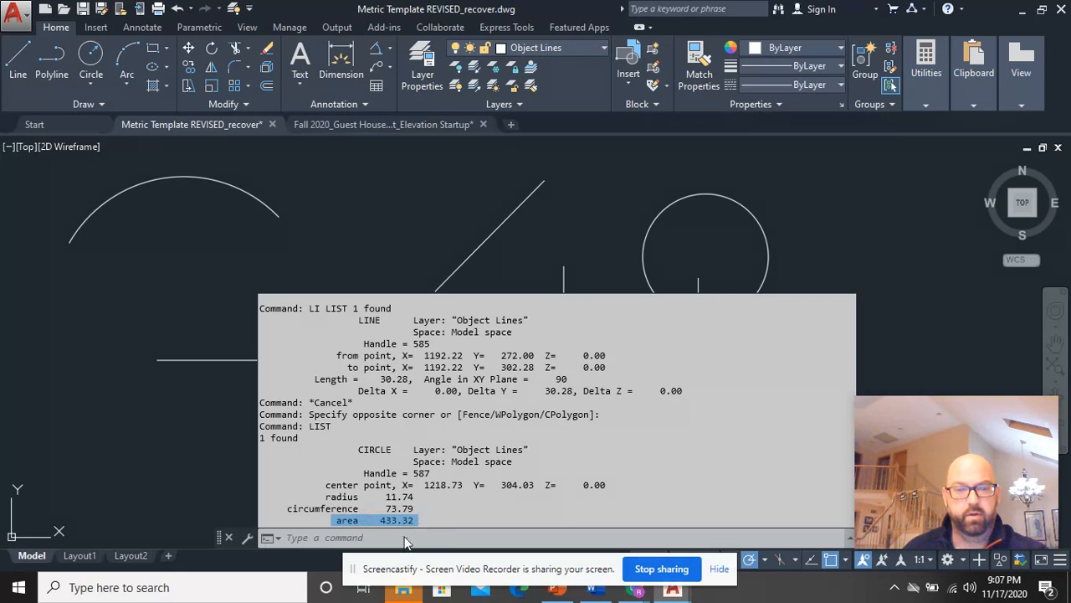
click(271, 251)
click(166, 175)
mouse_move(168, 179)
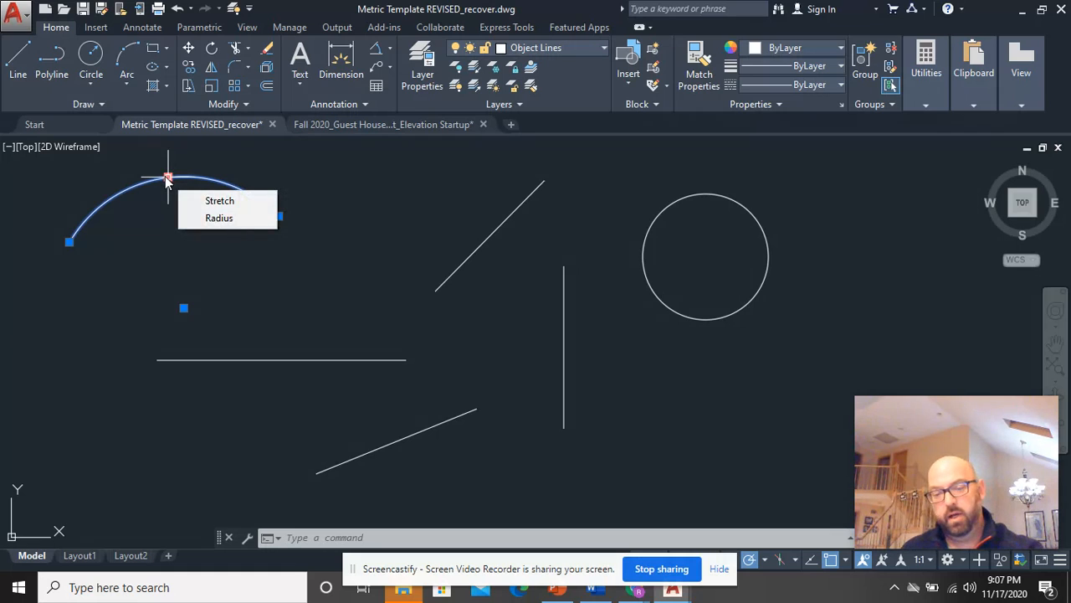
key(Escape)
List the properties of the arc to read its radius, start and end angles, and length.
click(196, 223)
click(125, 162)
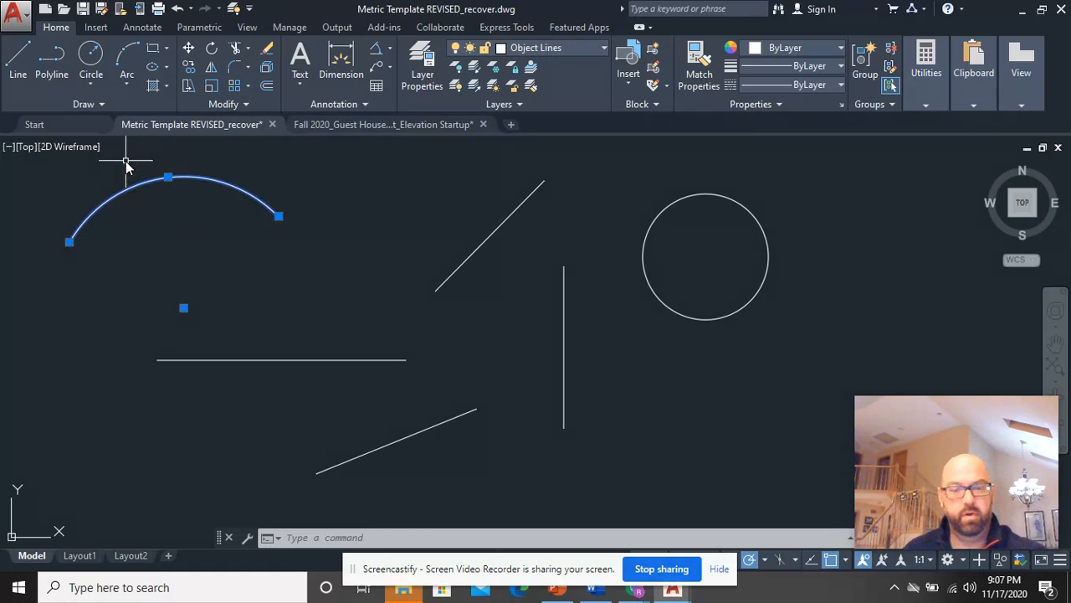
text(li)
key(Return)
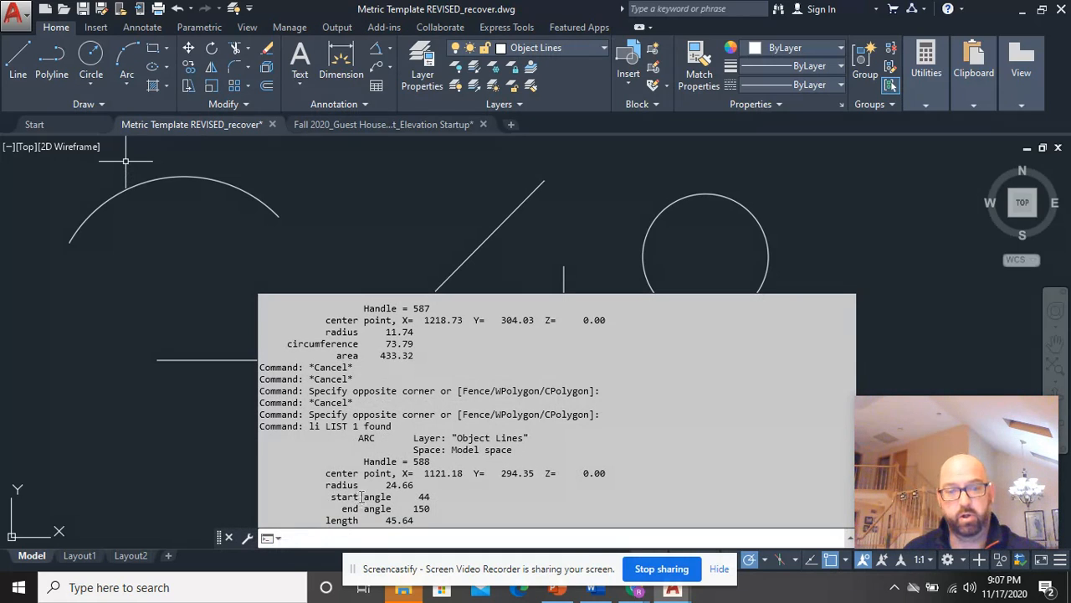
text(`)
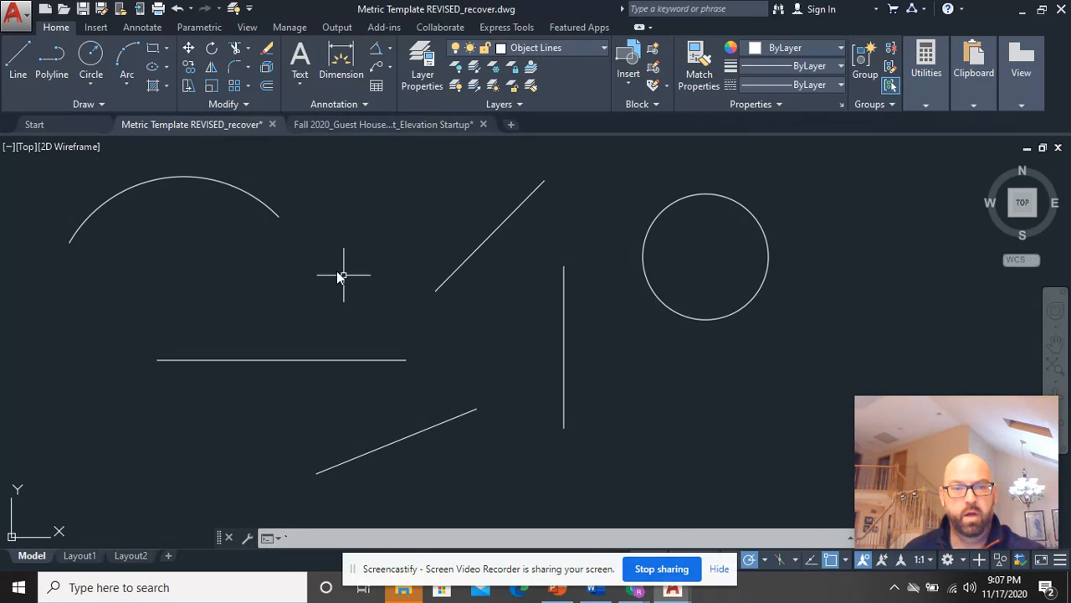
text(`)
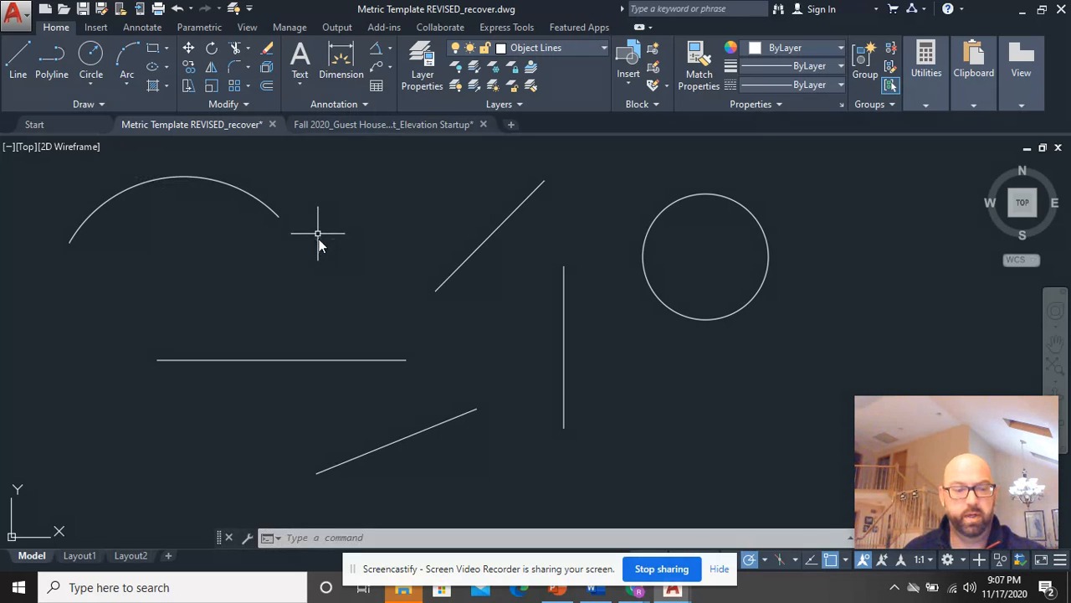
Erase all the lines, the circle and the arc from the drawing.
click(734, 471)
click(205, 194)
key(Delete)
Draw a wide rectangle by two opposite corners in the left half of the empty drawing area.
click(152, 47)
click(203, 207)
click(477, 391)
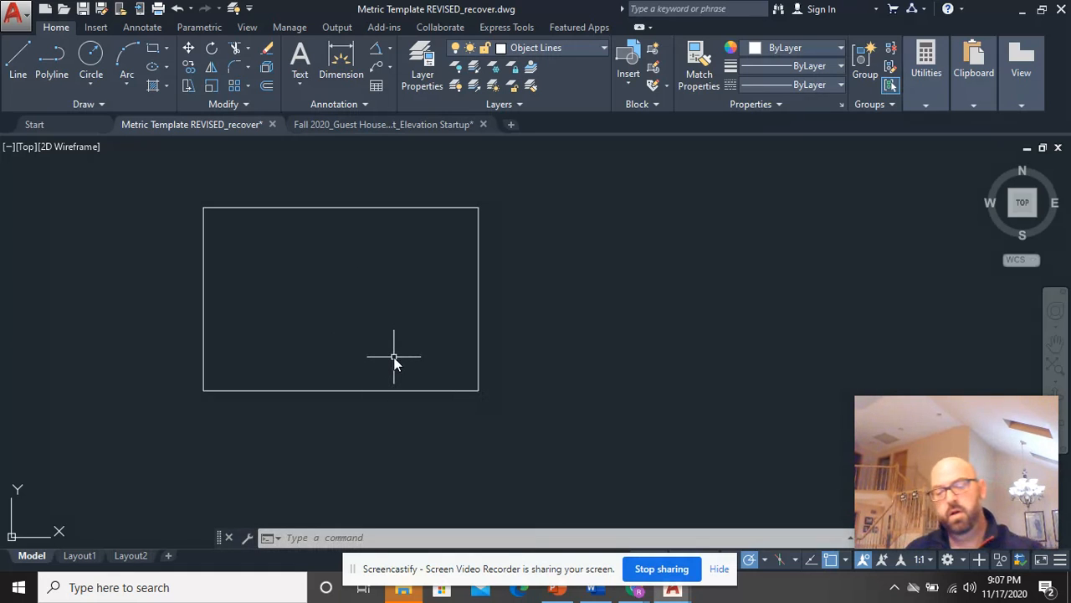
List the properties of the rectangle to read its area and perimeter, closing the listing after reading it.
text(li)
key(Return)
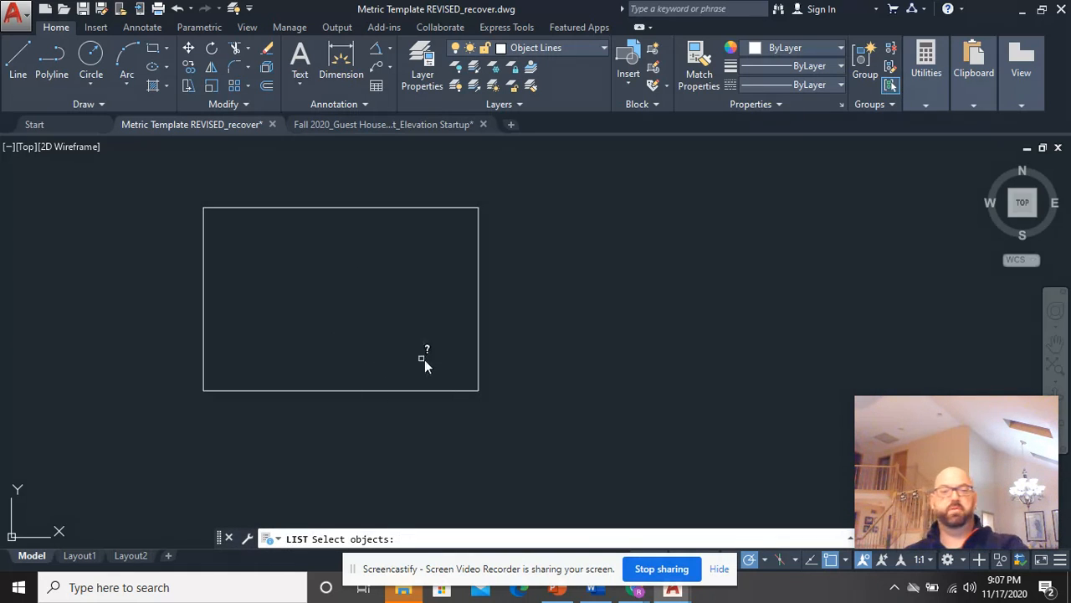
click(447, 391)
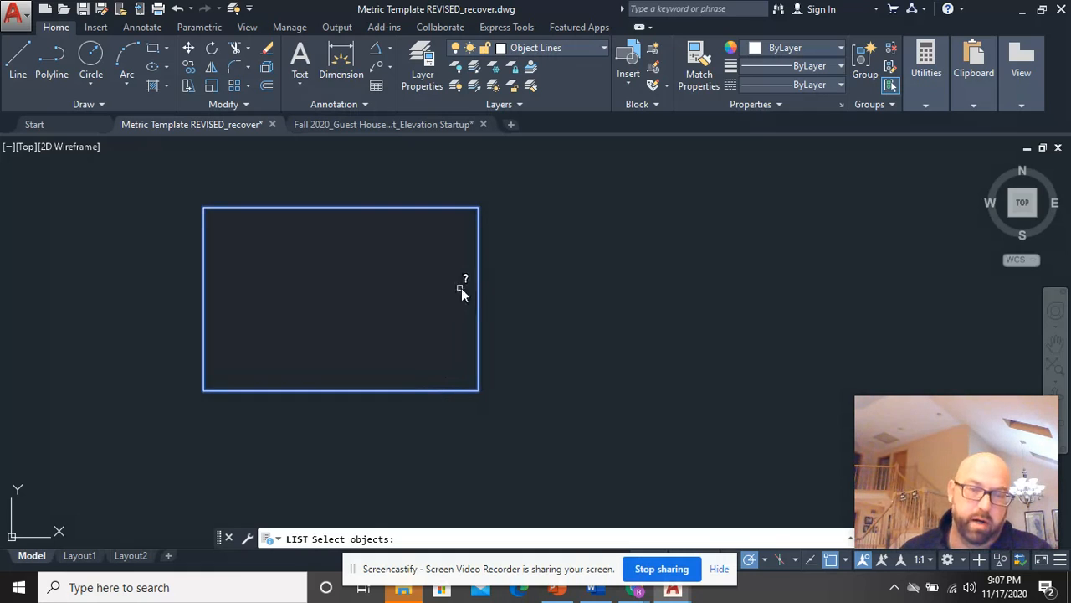
key(Return)
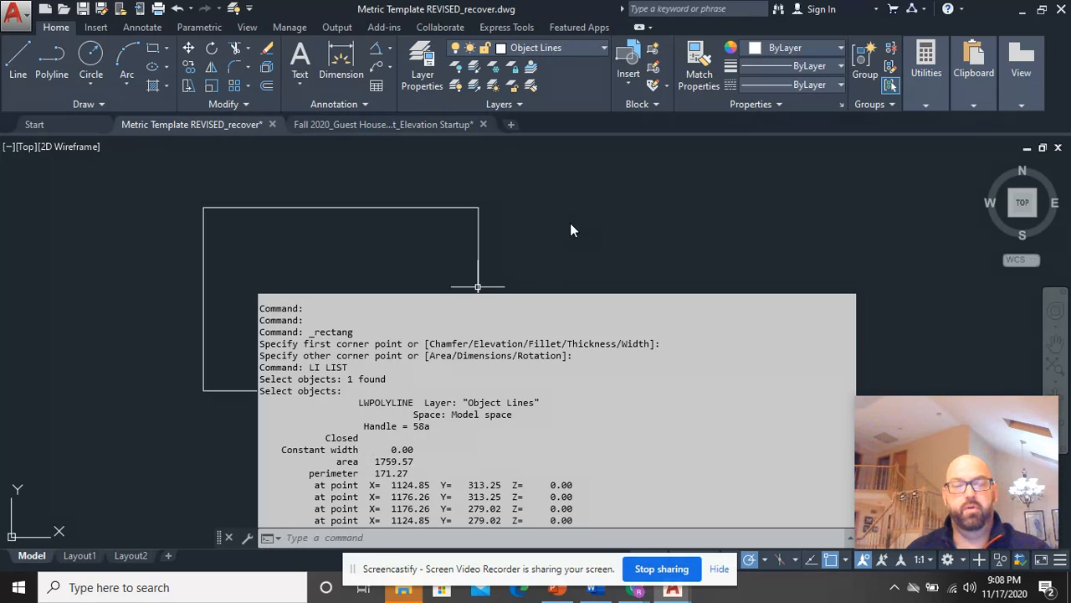
key(F2)
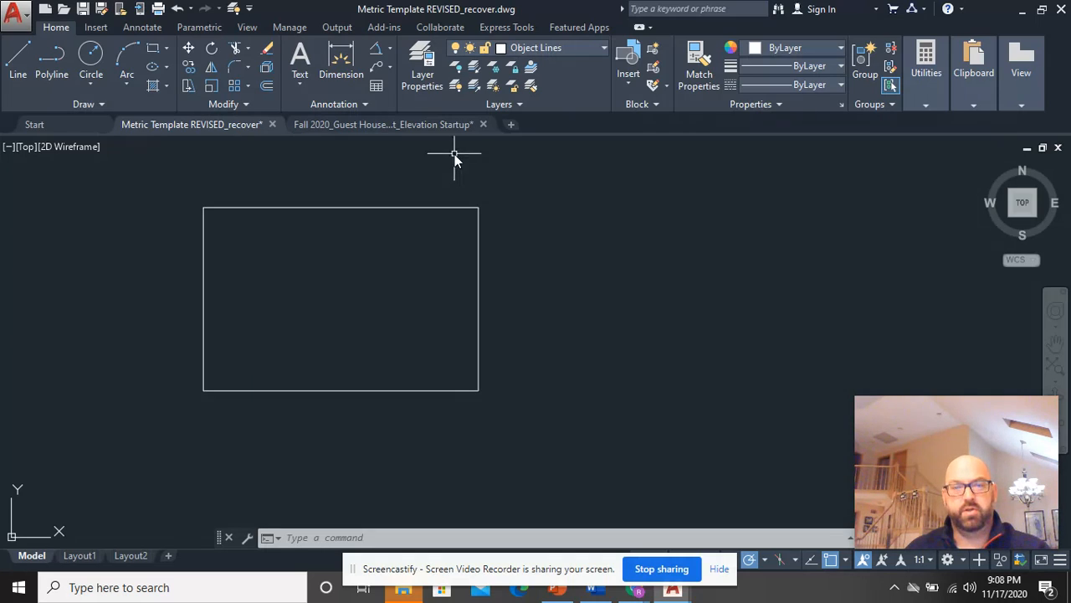
Switch to the Fall 2020 Guest House Granny Flat elevation drawing and locate the bare wall outline above the Roof Pitch Chart.
click(443, 124)
middle_drag(351, 391, 722, 450)
middle_drag(329, 225, 471, 357)
scroll(473, 360, down, 5)
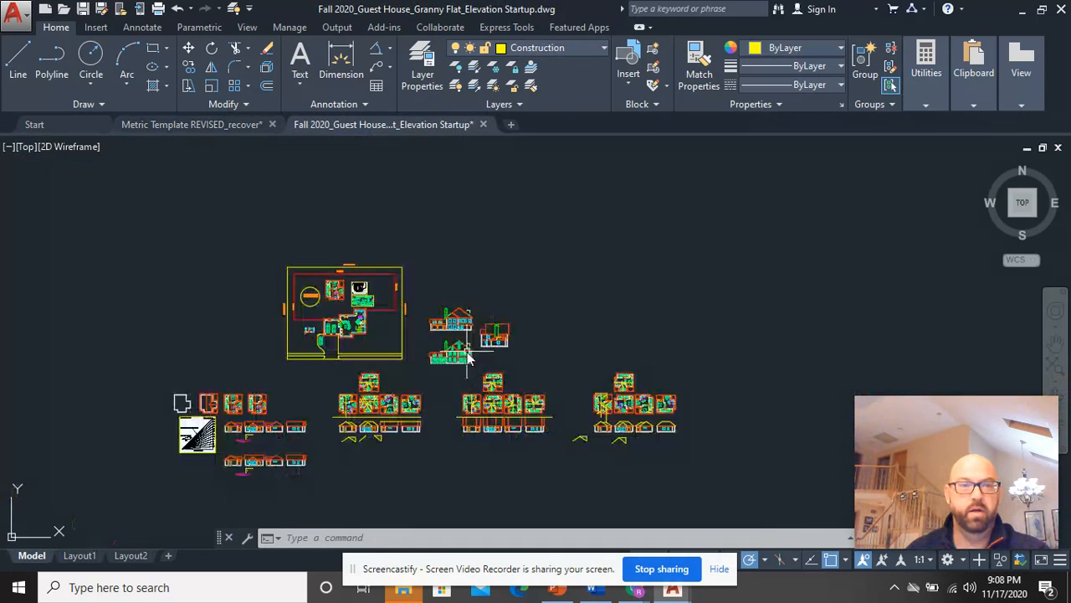
scroll(238, 398, up, 6)
mouse_move(209, 378)
middle_down()
mouse_move(386, 310)
mouse_move(660, 246)
middle_up()
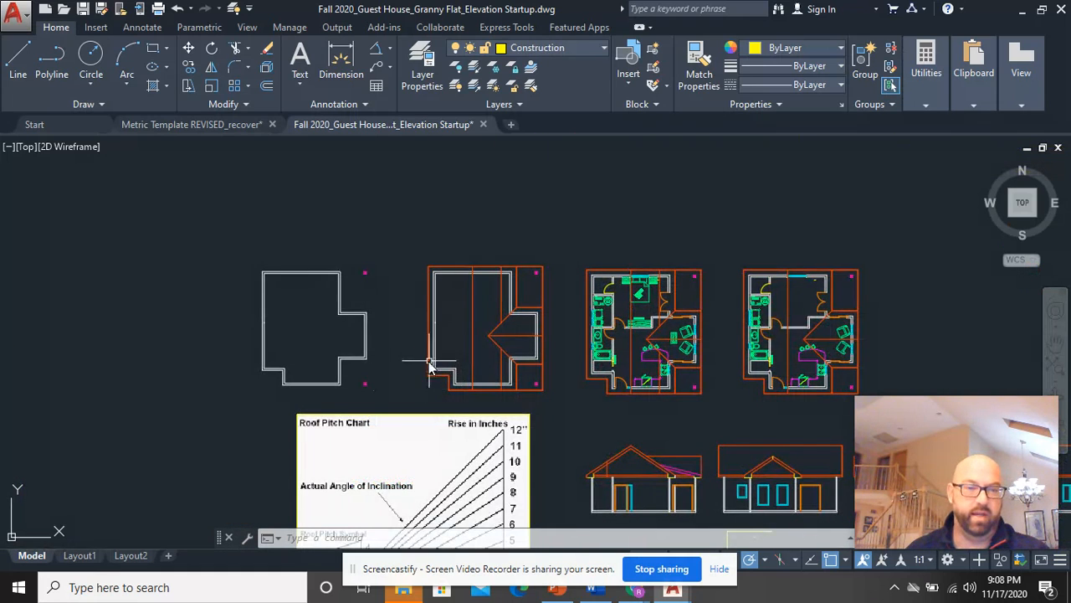
scroll(338, 374, up, 2)
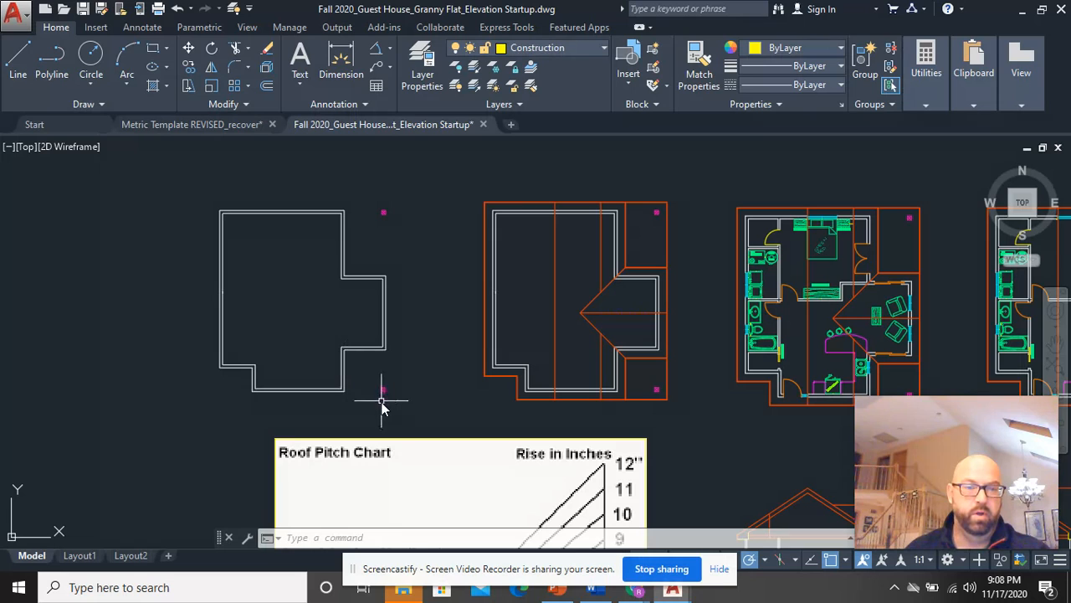
Copy the bare double-line wall outline with its two magenta posts into the empty space to the left of the original.
click(408, 400)
click(182, 193)
right_click(182, 192)
click(260, 307)
click(280, 320)
middle_drag(169, 329, 421, 318)
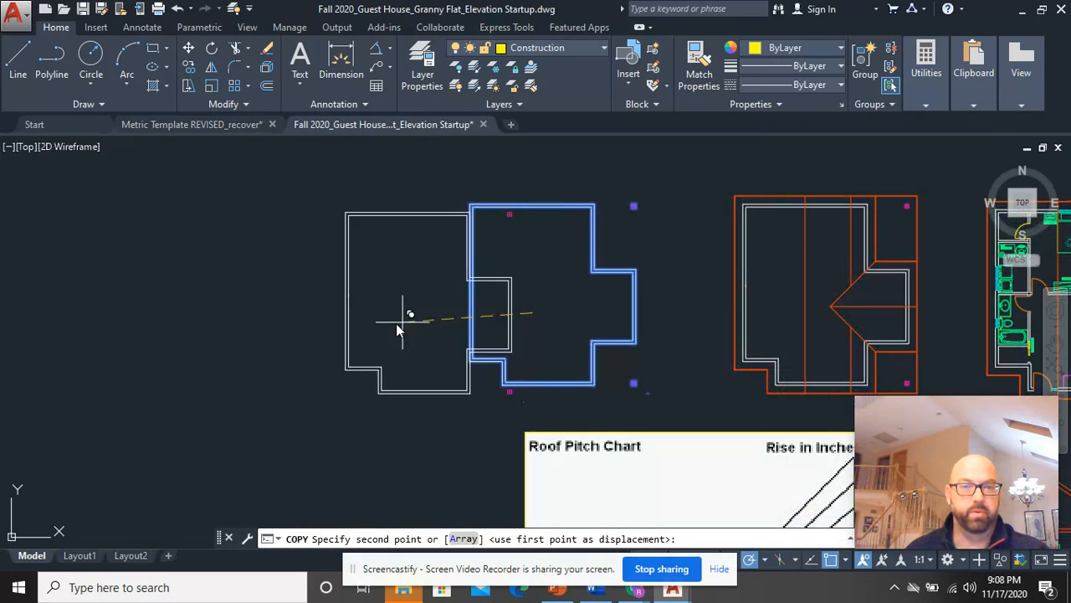
click(253, 313)
right_click(352, 318)
click(388, 323)
click(400, 416)
click(118, 169)
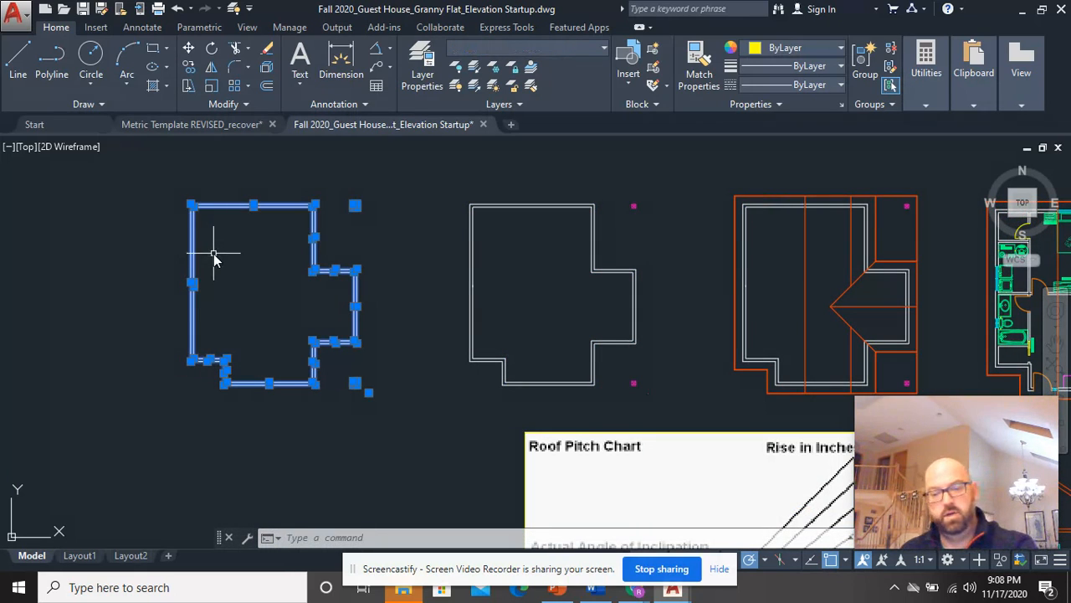
key(Escape)
List the properties of the copied plan's inner wall polyline and highlight its area in square feet.
scroll(306, 392, up, 4)
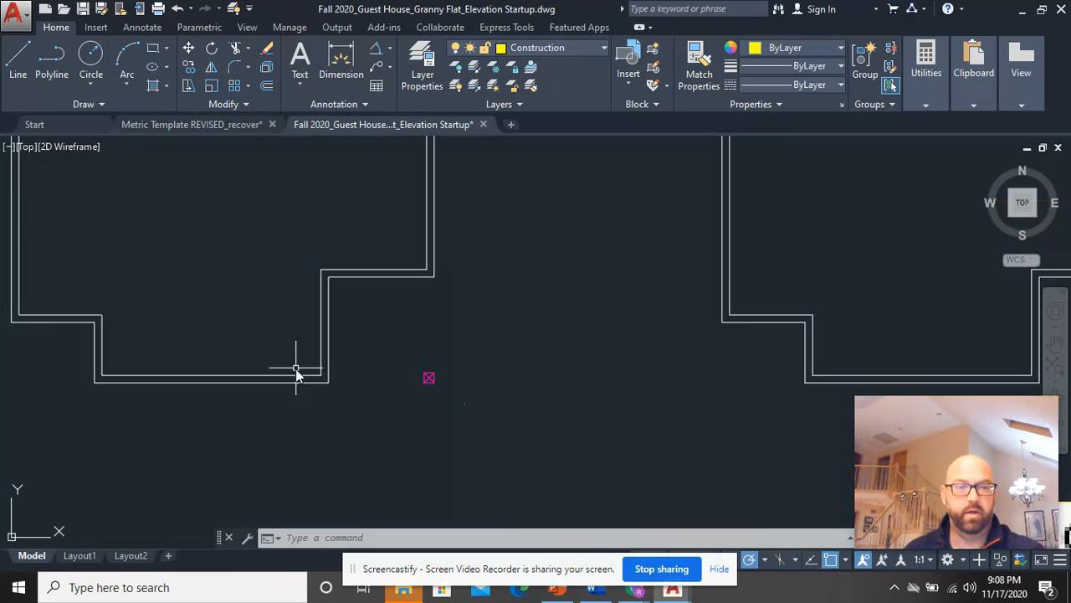
click(293, 376)
text(li)
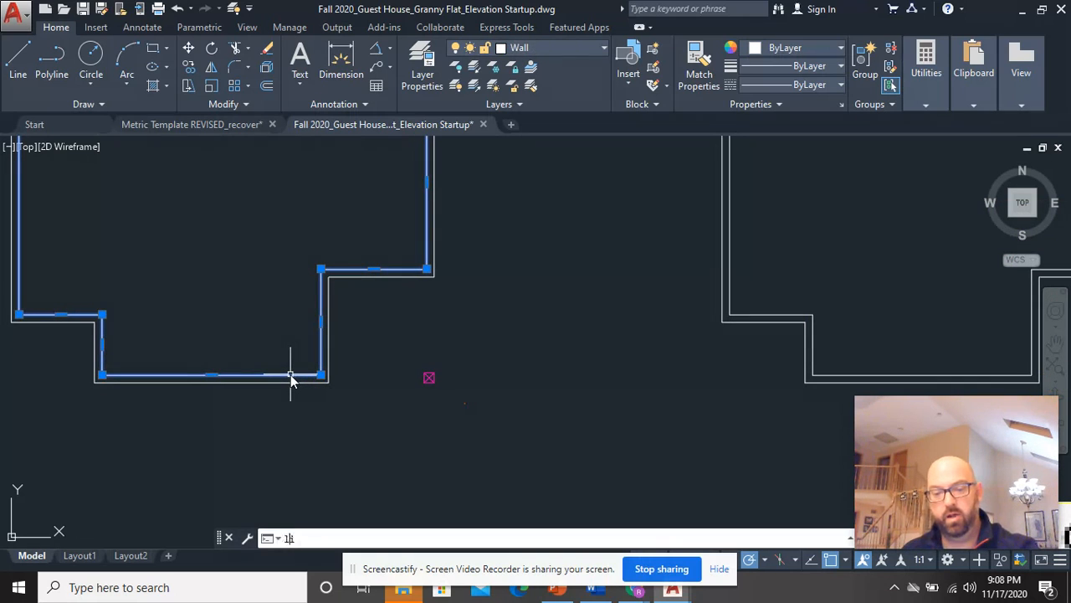
key(Return)
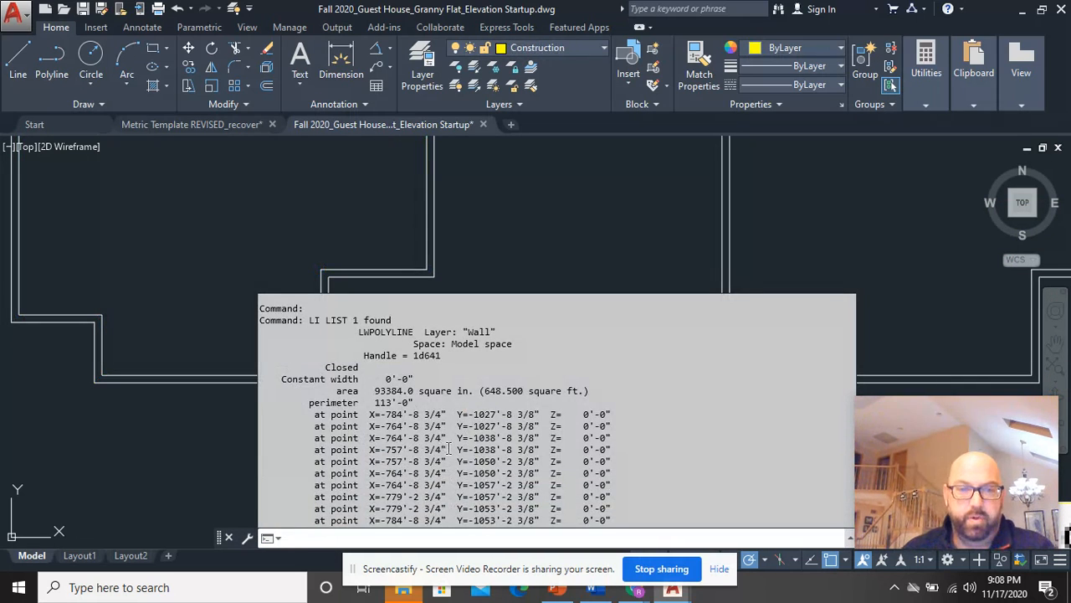
drag(524, 391, 498, 391)
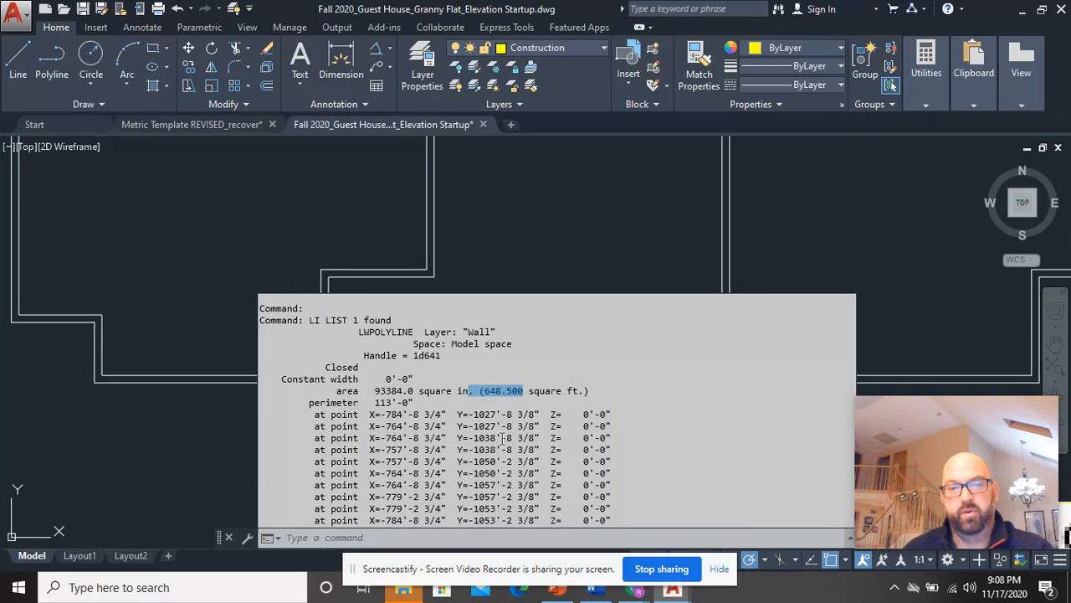
click(626, 391)
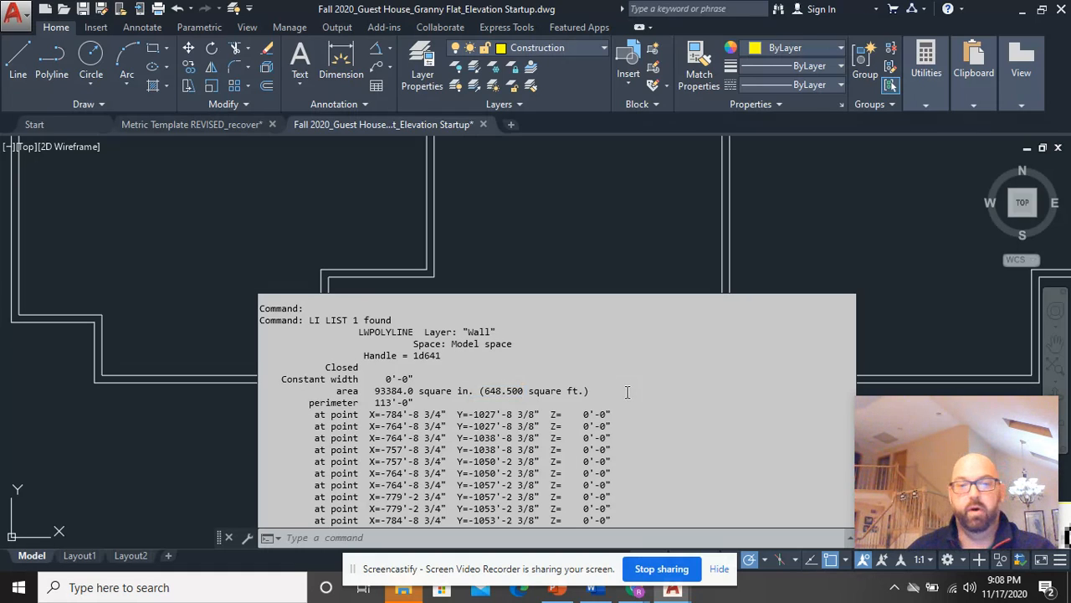
key(F2)
scroll(607, 399, down, 3)
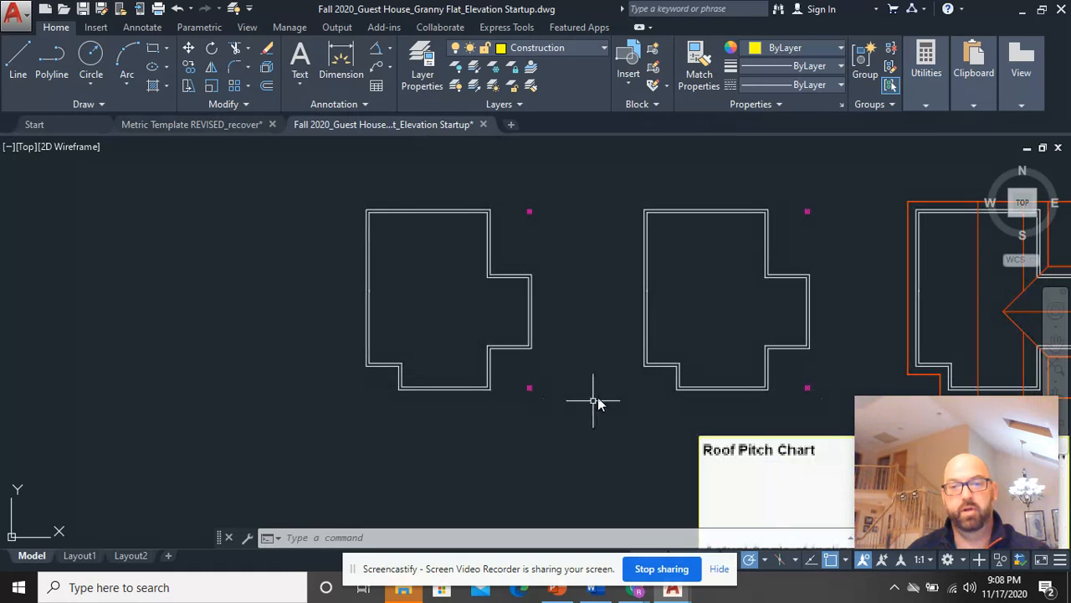
Return to the Metric Template REVISED_recover drawing and list the rectangle's properties again using a crossing selection.
click(198, 125)
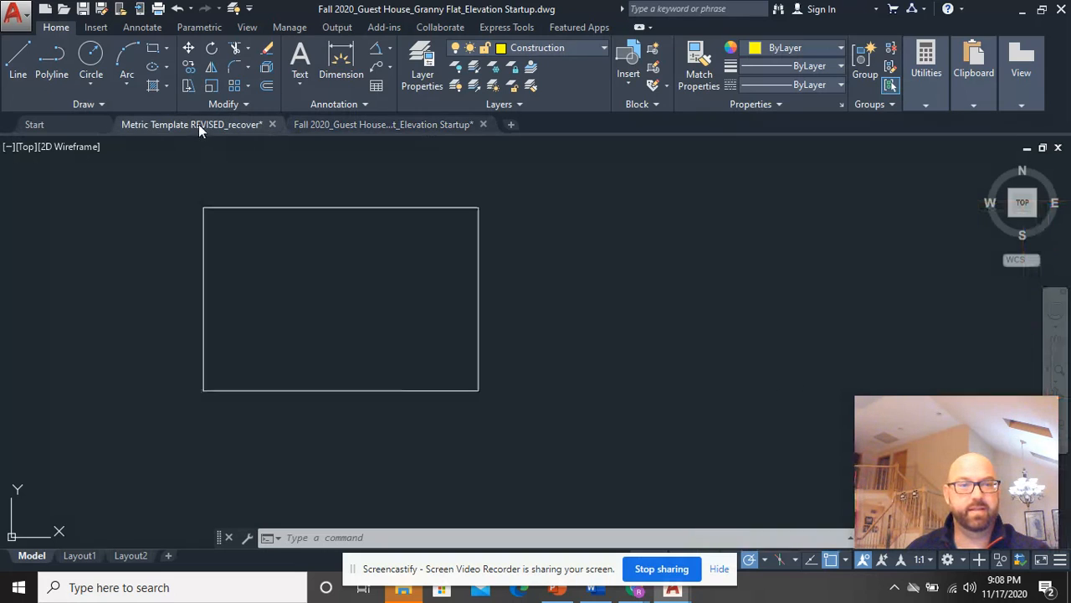
text(li)
key(Return)
click(540, 416)
click(357, 333)
key(Return)
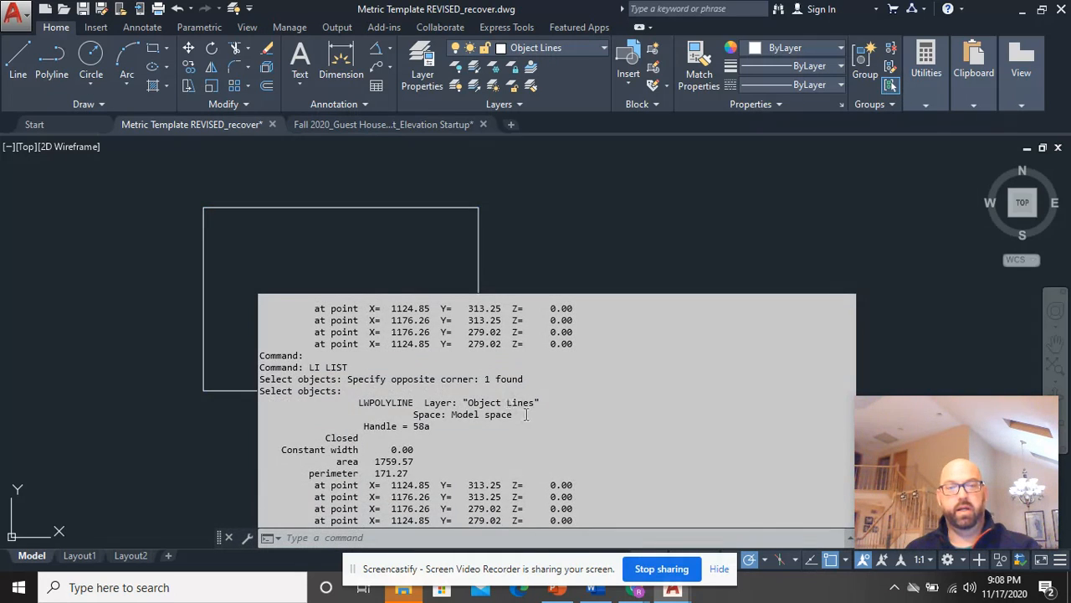